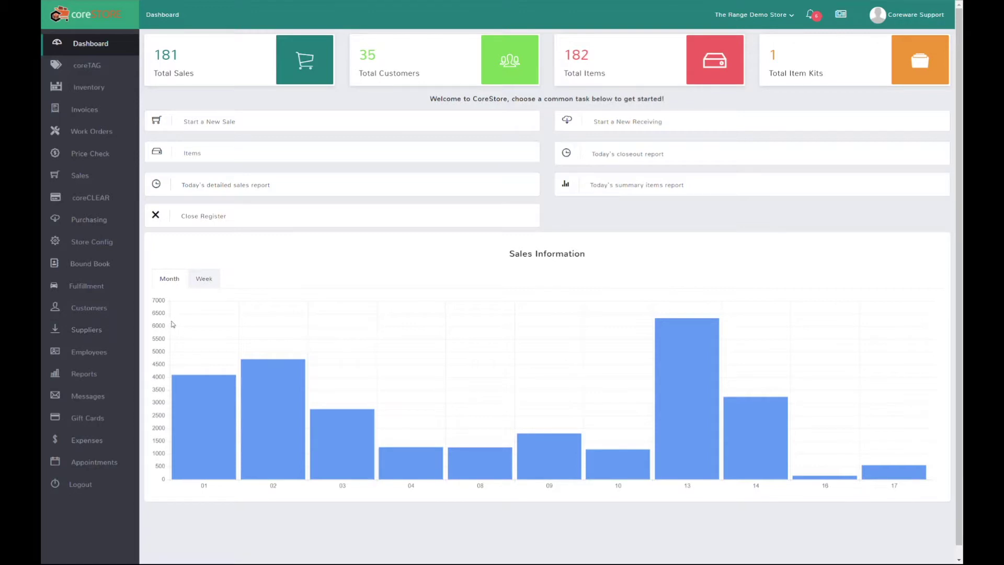
Open the Store Accounts section of the store configuration and review the supplier account and invoice options
{"action": "left_click", "coordinate": [108, 247]}
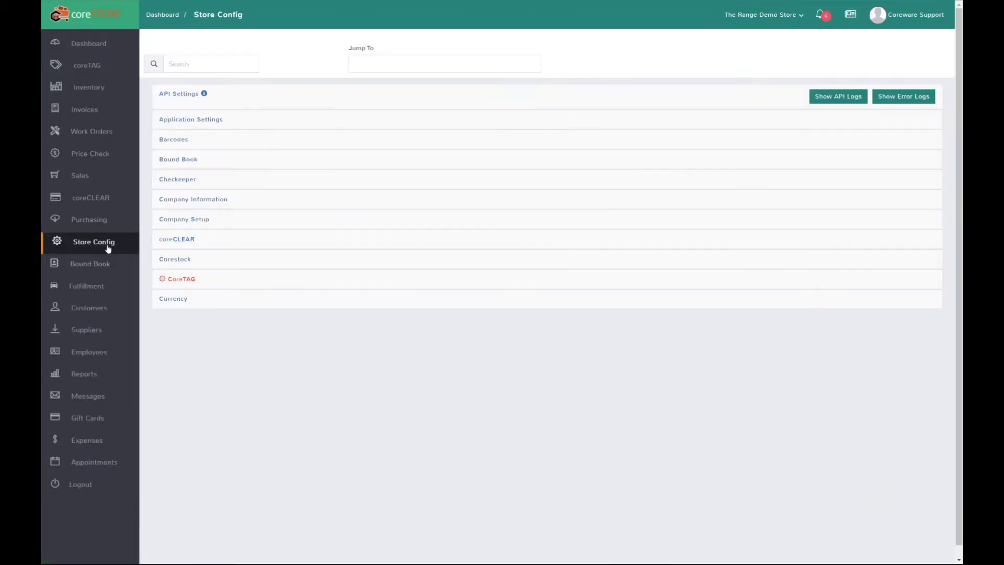
{"action": "scroll", "coordinate": [260, 304], "scroll_direction": "down", "scroll_amount": 5}
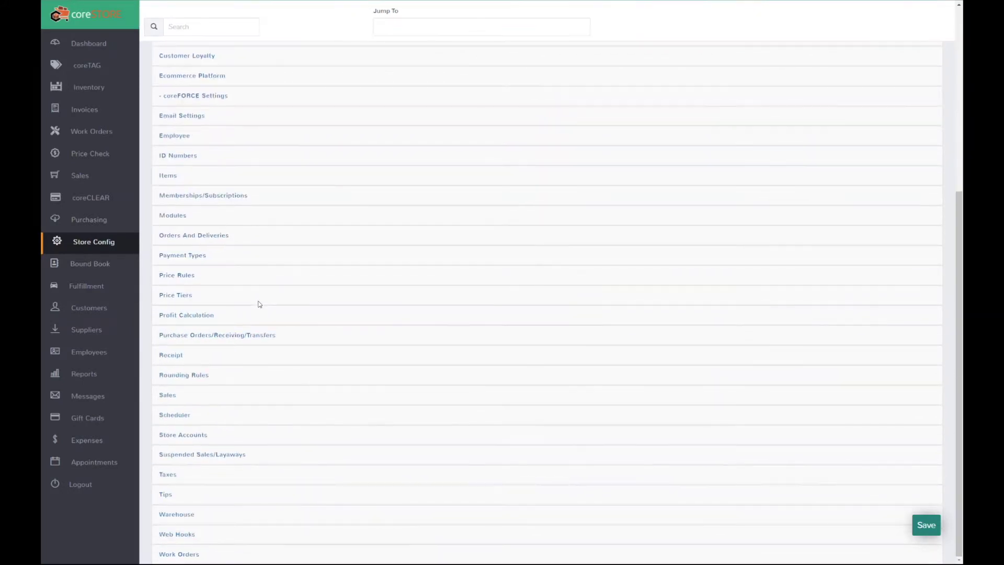
{"action": "left_click", "coordinate": [188, 440]}
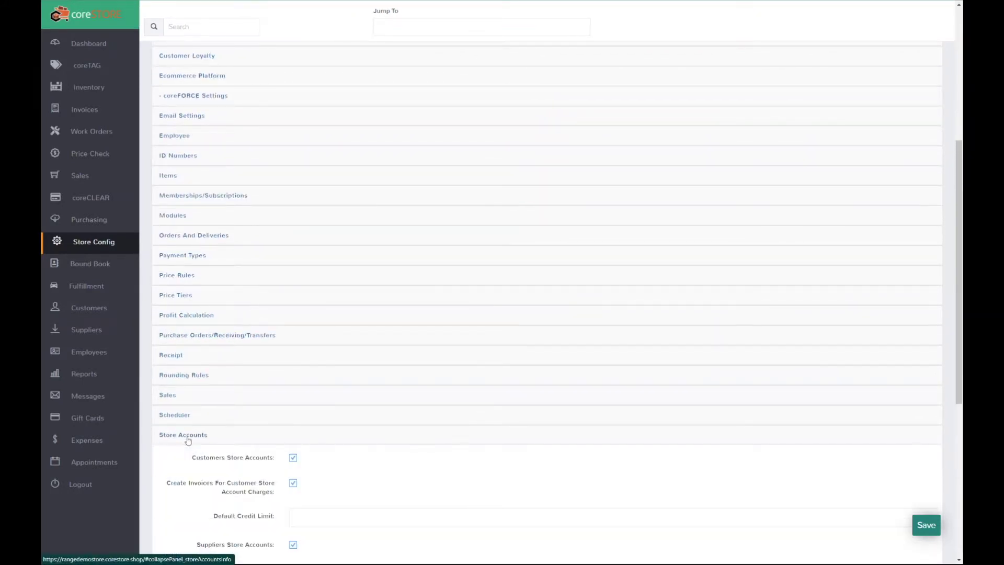
{"action": "scroll", "coordinate": [256, 412], "scroll_direction": "down", "scroll_amount": 5}
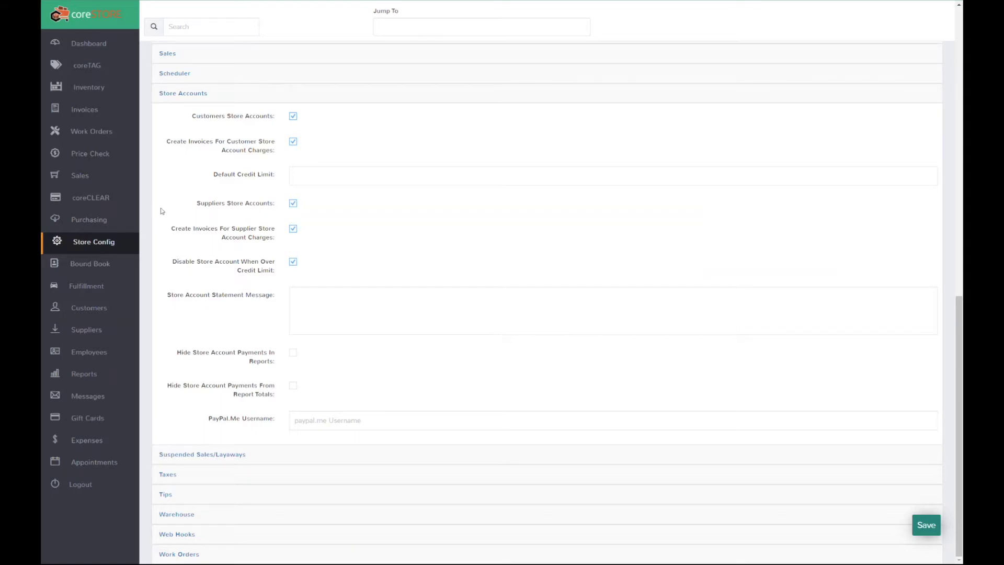
Start a PO & Receiving entry and add the Winchester Ammo X22LRPP1 Super-X 22 LR item, searching for "ammo"
{"action": "left_click", "coordinate": [130, 222]}
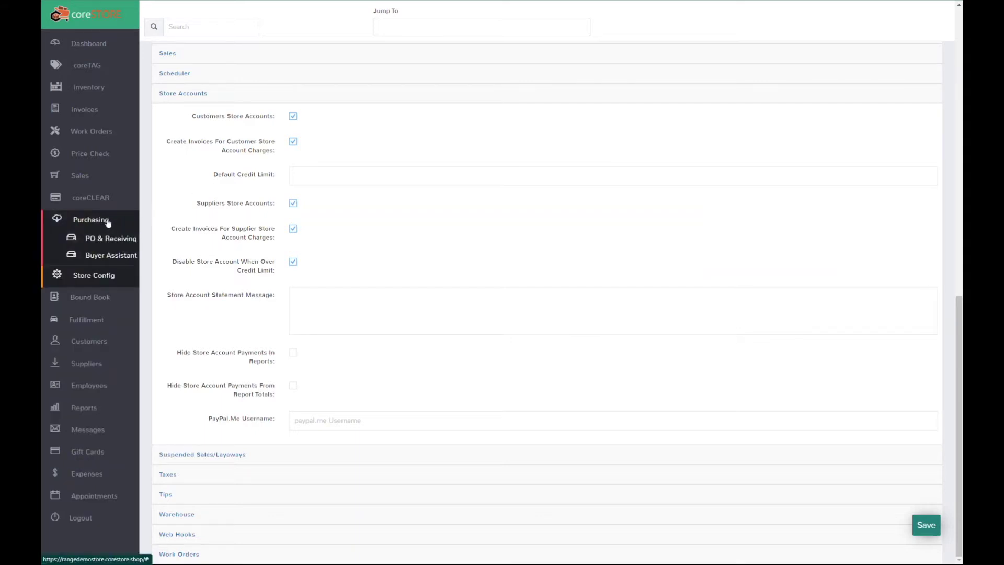
{"action": "left_click", "coordinate": [105, 245]}
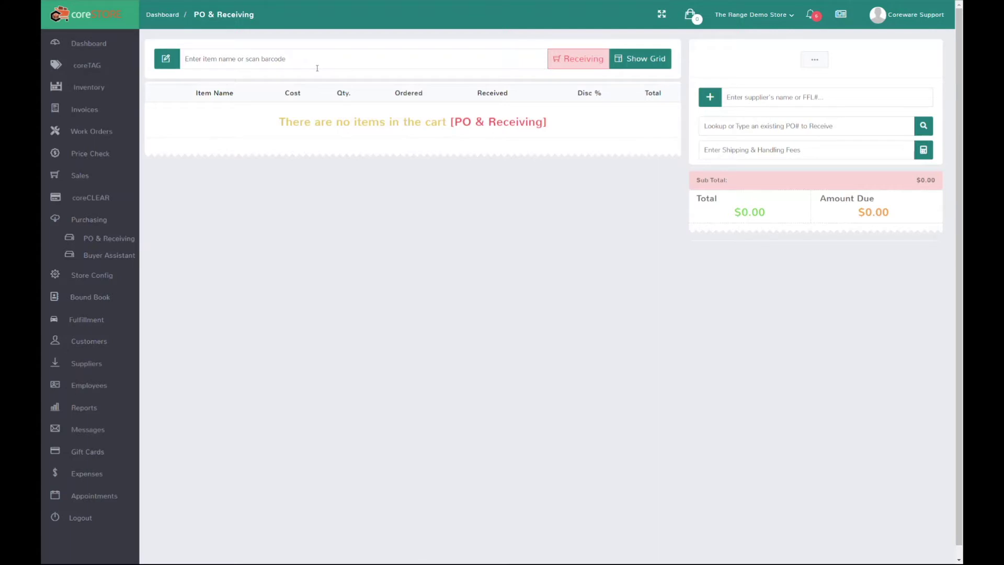
{"action": "type", "text": "ammo"}
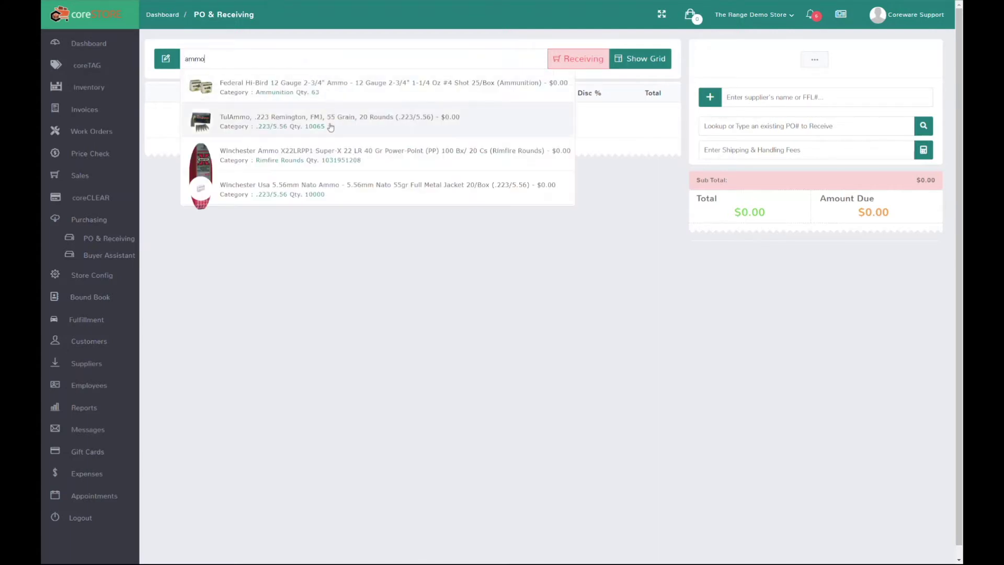
{"action": "left_click", "coordinate": [327, 167]}
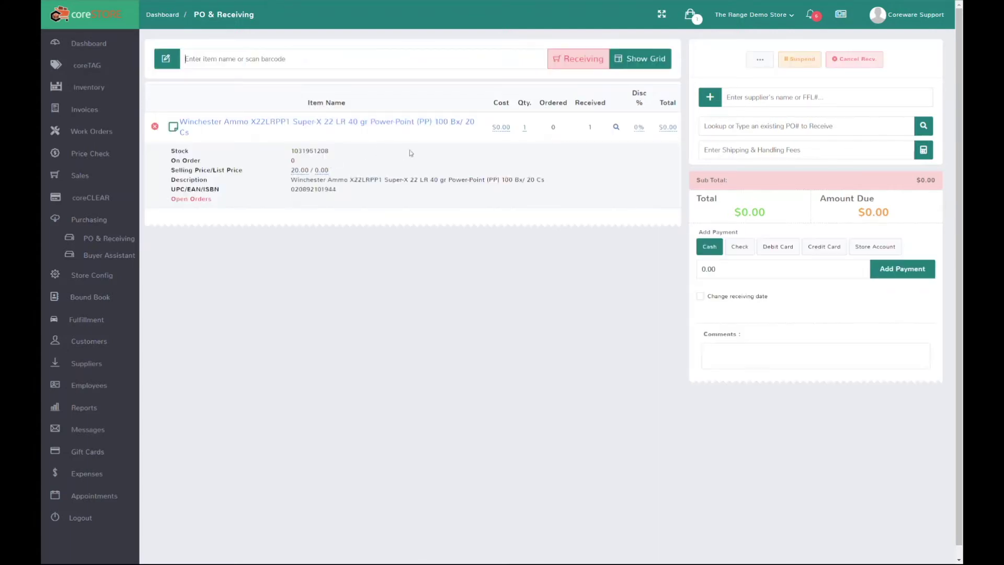
Set the Winchester ammo's unit cost to $20.00 in the receiving
{"action": "left_click", "coordinate": [502, 129]}
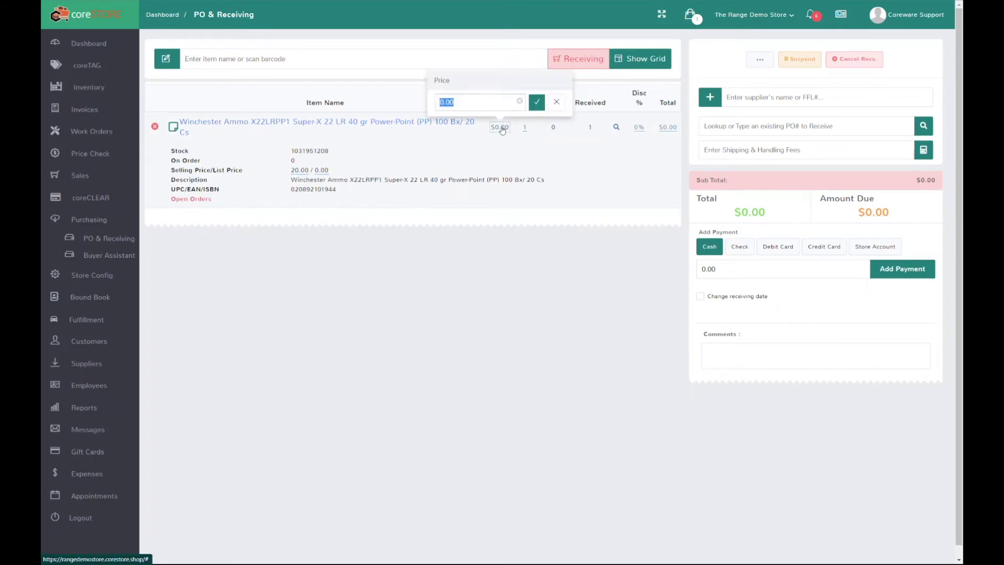
{"action": "type", "text": "20"}
{"action": "key", "text": "Return"}
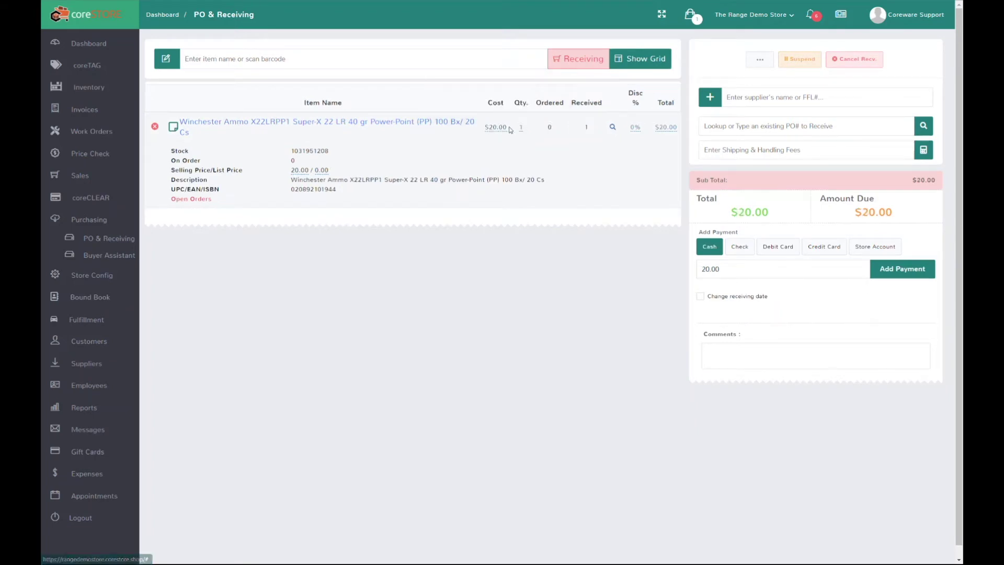
Set both the list price and the unit cost of the Winchester ammo to $15.00
{"action": "left_click", "coordinate": [324, 171]}
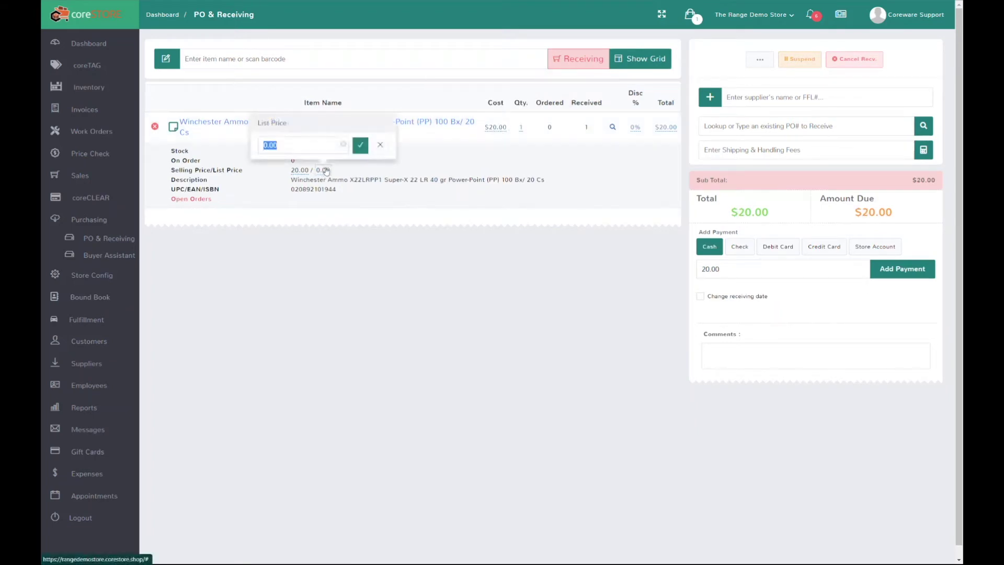
{"action": "type", "text": "15"}
{"action": "key", "text": "Return"}
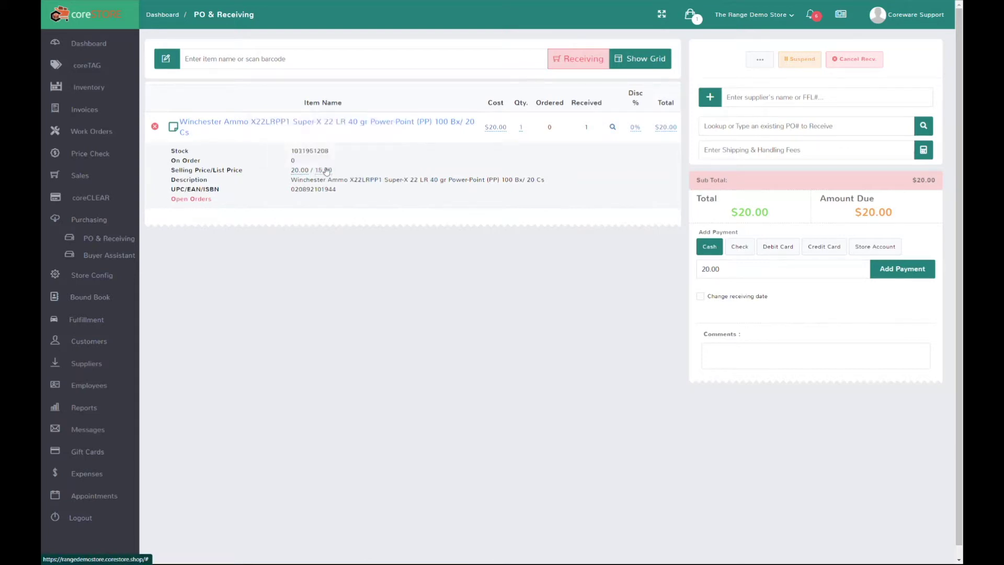
{"action": "left_click", "coordinate": [496, 127]}
{"action": "type", "text": "15"}
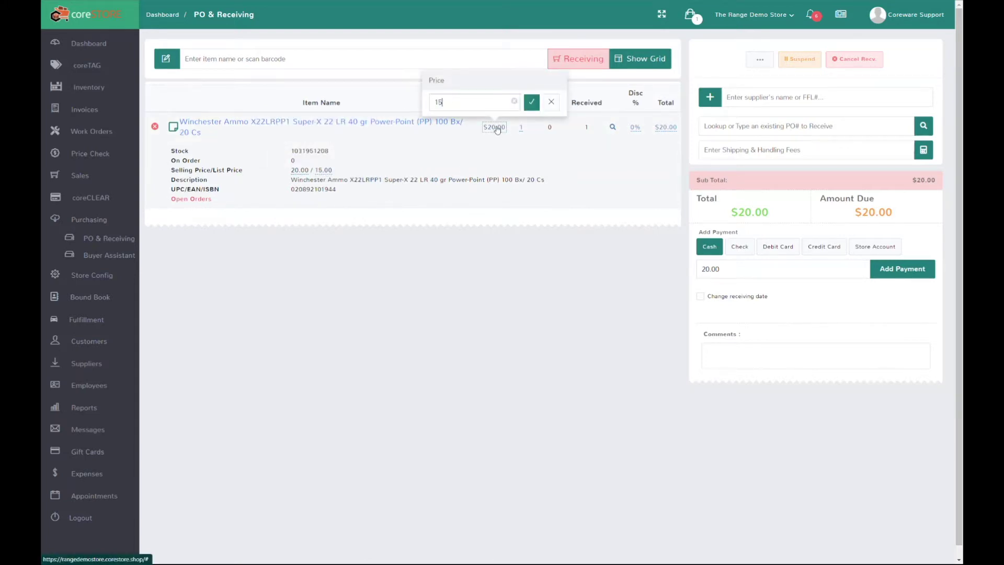
{"action": "key", "text": "Return"}
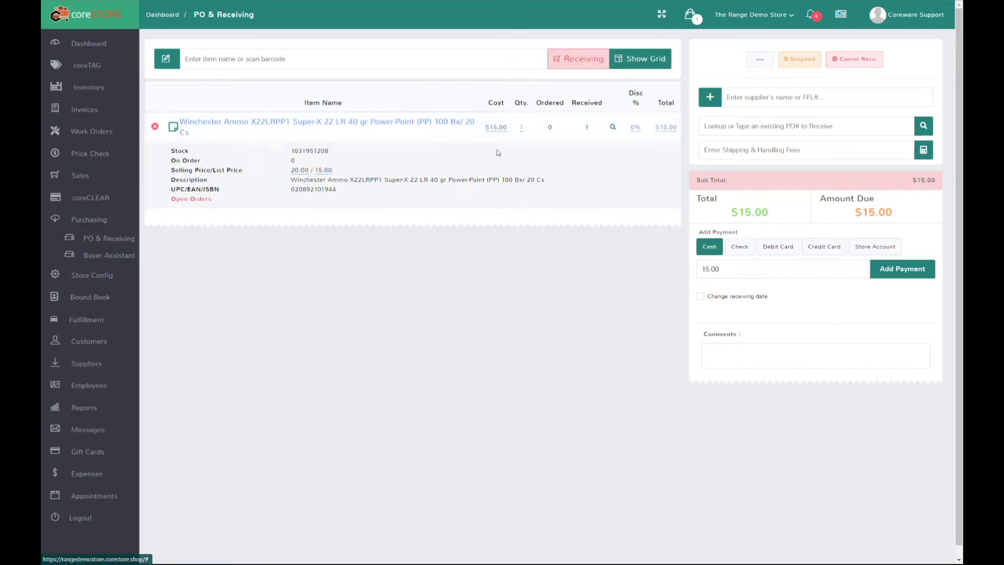
Set the received quantity of the Winchester ammo to 100
{"action": "left_click", "coordinate": [522, 130]}
{"action": "type", "text": "100"}
{"action": "key", "text": "Return"}
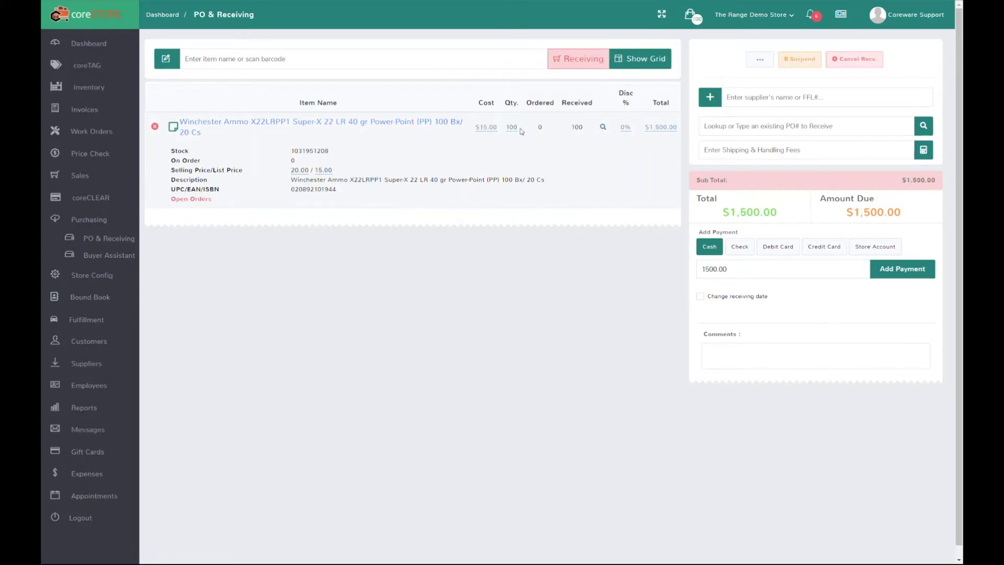
Attach AMCHAR as the supplier of the receiving
{"action": "left_click", "coordinate": [746, 98]}
{"action": "type", "text": "AMCHAR"}
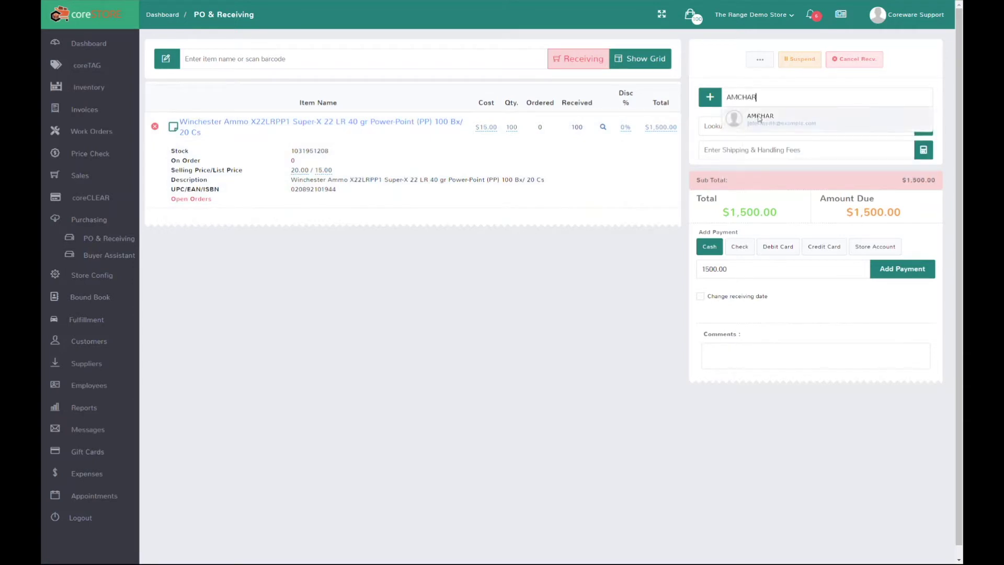
{"action": "left_click", "coordinate": [759, 117]}
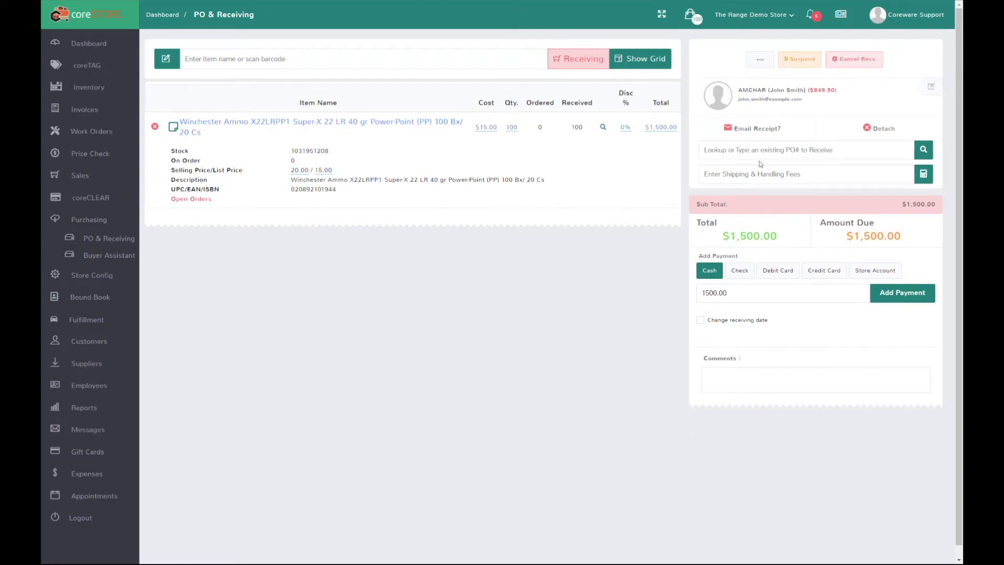
Charge the full $1,500.00 to the supplier's store account with Create Invoice enabled, and submit the receiving
{"action": "left_click", "coordinate": [863, 277]}
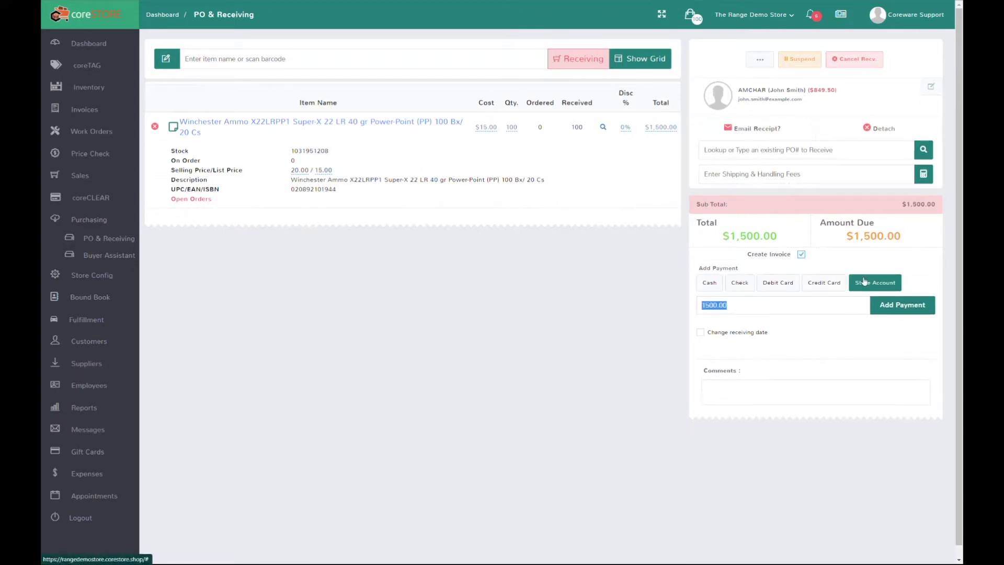
{"action": "left_click", "coordinate": [879, 306]}
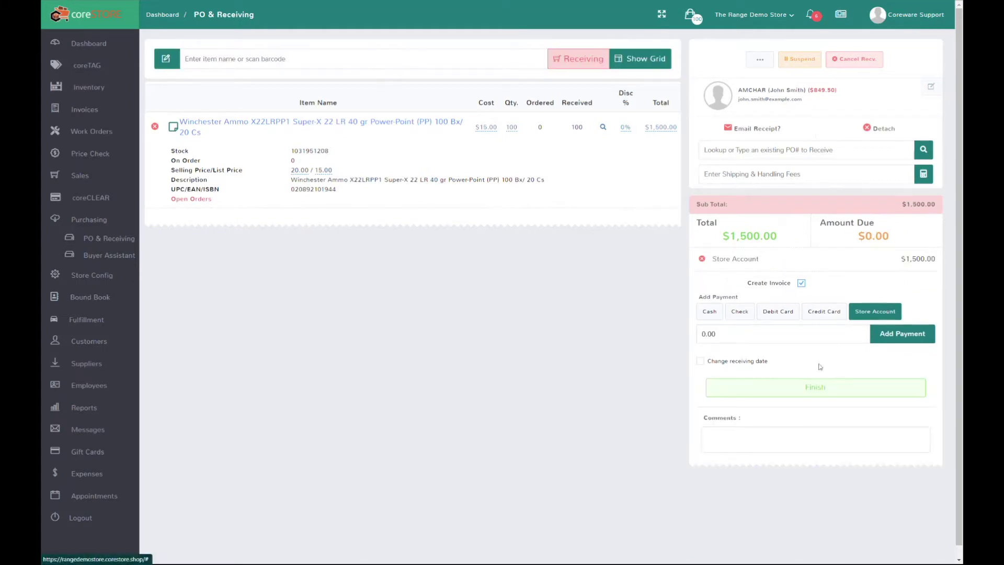
{"action": "left_click", "coordinate": [805, 387]}
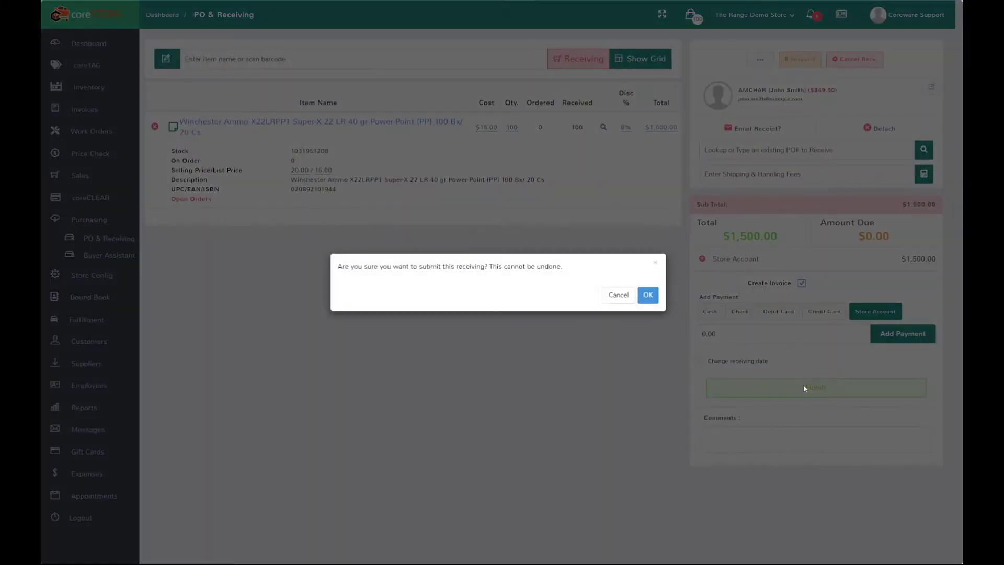
{"action": "key", "text": "Return"}
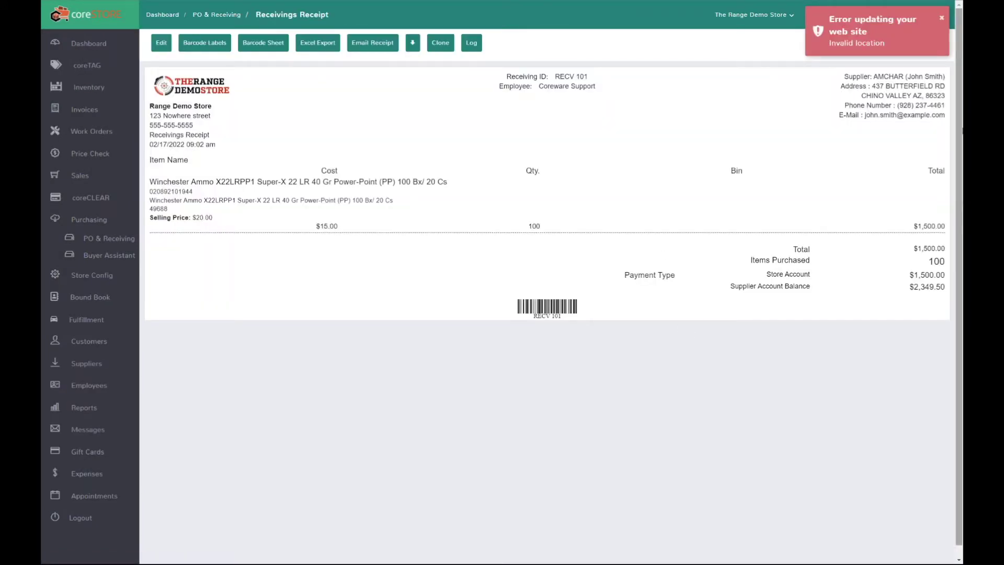
{"action": "left_click", "coordinate": [942, 22]}
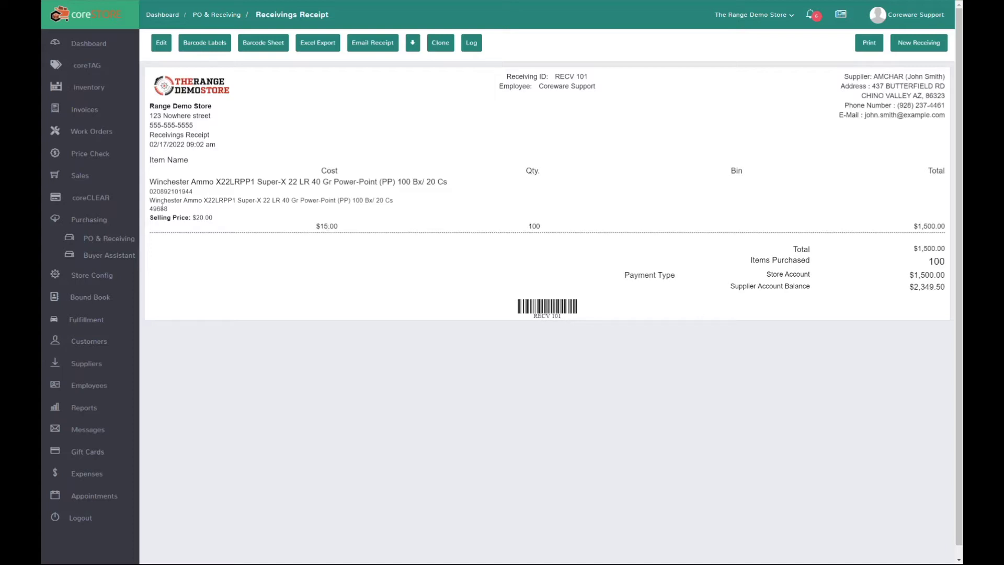
Open the $1,500.00 AMCHAR invoice from the supplier invoices for editing
{"action": "left_click", "coordinate": [87, 109]}
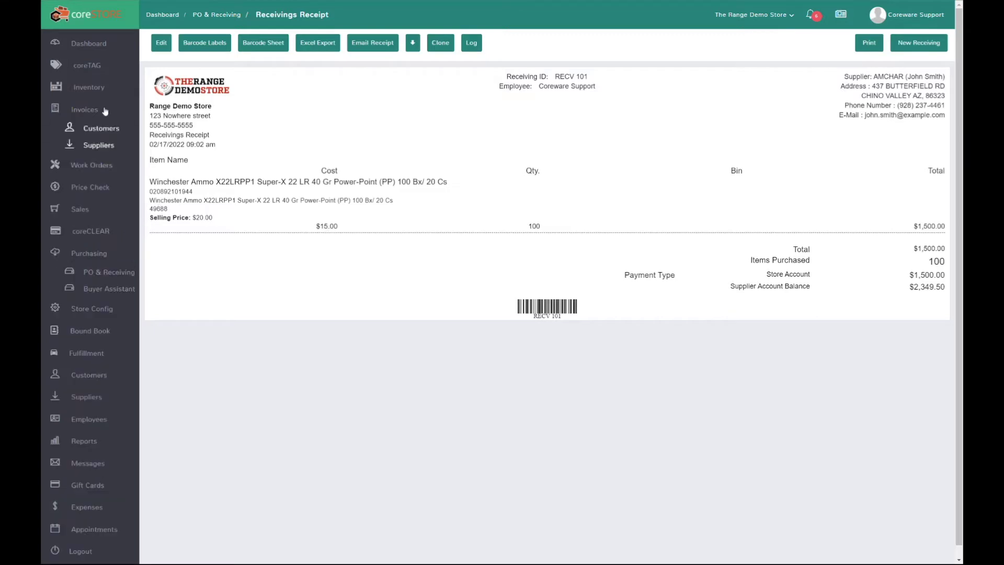
{"action": "left_click", "coordinate": [103, 145]}
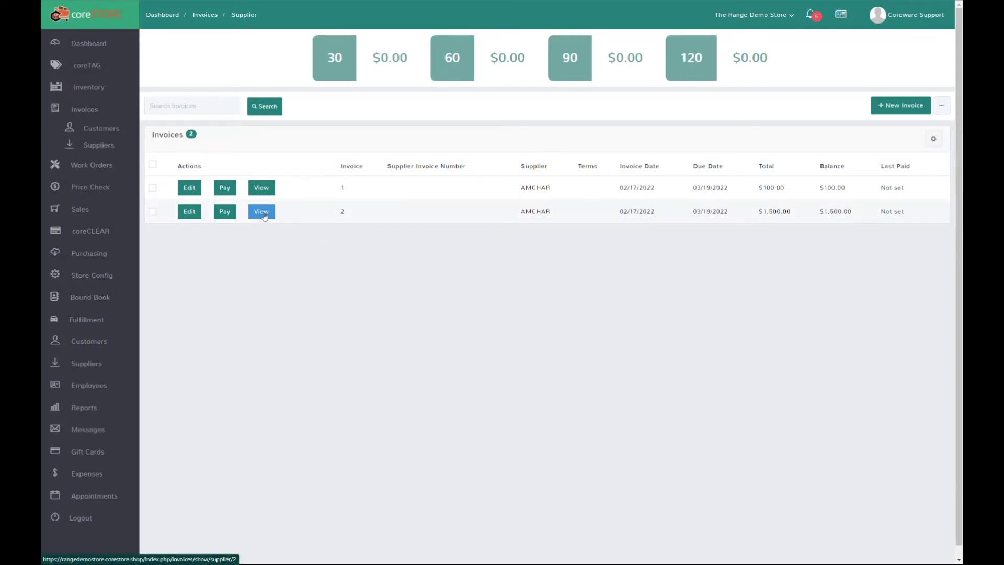
{"action": "left_click", "coordinate": [189, 211]}
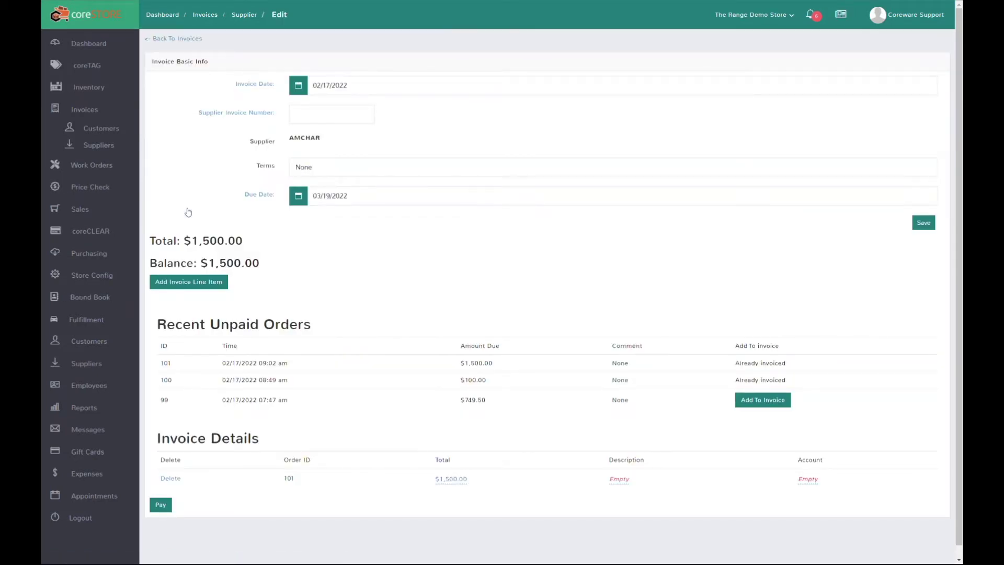
Add a line item to the invoice with description "Freight charge", amount 120 and account "Shipping"
{"action": "scroll", "coordinate": [294, 400], "scroll_direction": "down", "scroll_amount": 1}
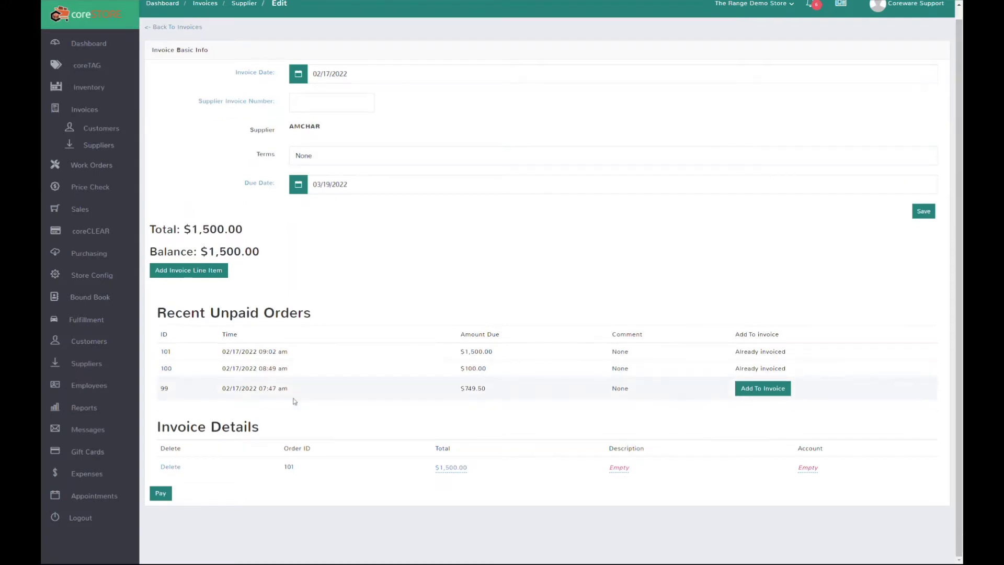
{"action": "left_click", "coordinate": [206, 271]}
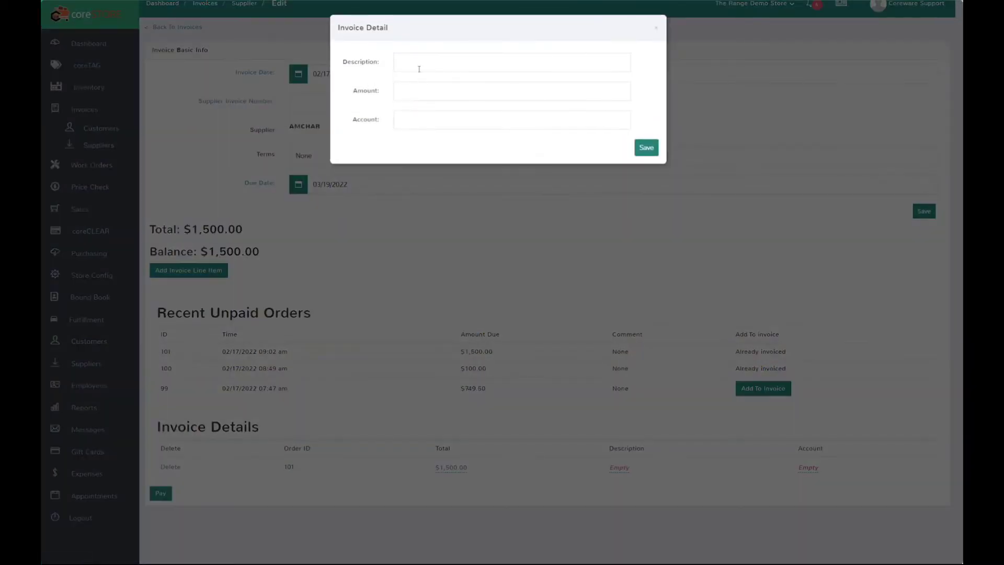
{"action": "type", "text": "Freight "}
{"action": "type", "text": "charge"}
{"action": "type", "text": "1"}
{"action": "type", "text": "20"}
{"action": "left_click", "coordinate": [432, 122]}
{"action": "type", "text": "Shipping"}
{"action": "left_click", "coordinate": [646, 148]}
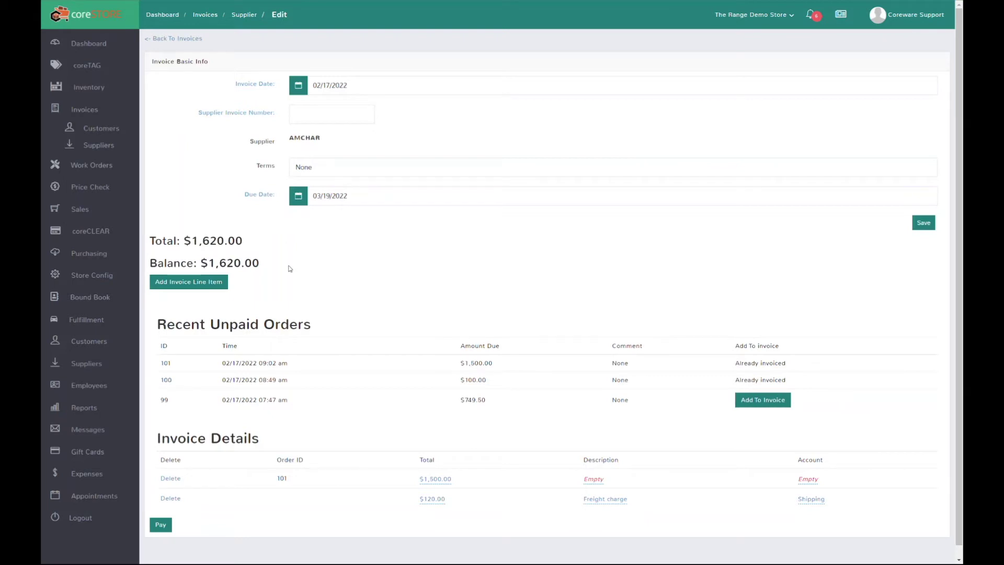
Submit a partial payment of 200 by Check on the AMCHAR invoice, and return to the supplier invoice list
{"action": "left_click", "coordinate": [159, 526]}
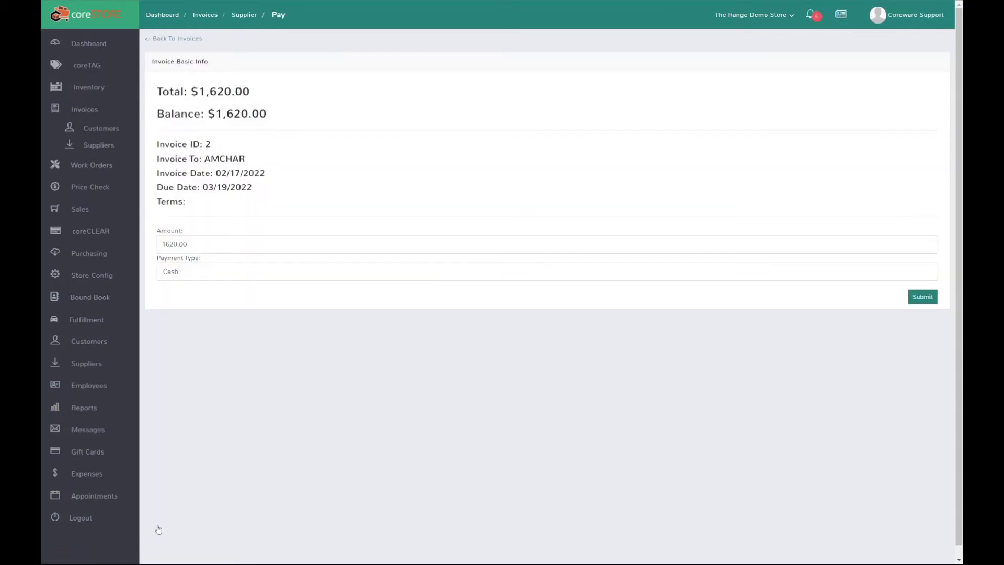
{"action": "left_click", "coordinate": [212, 276]}
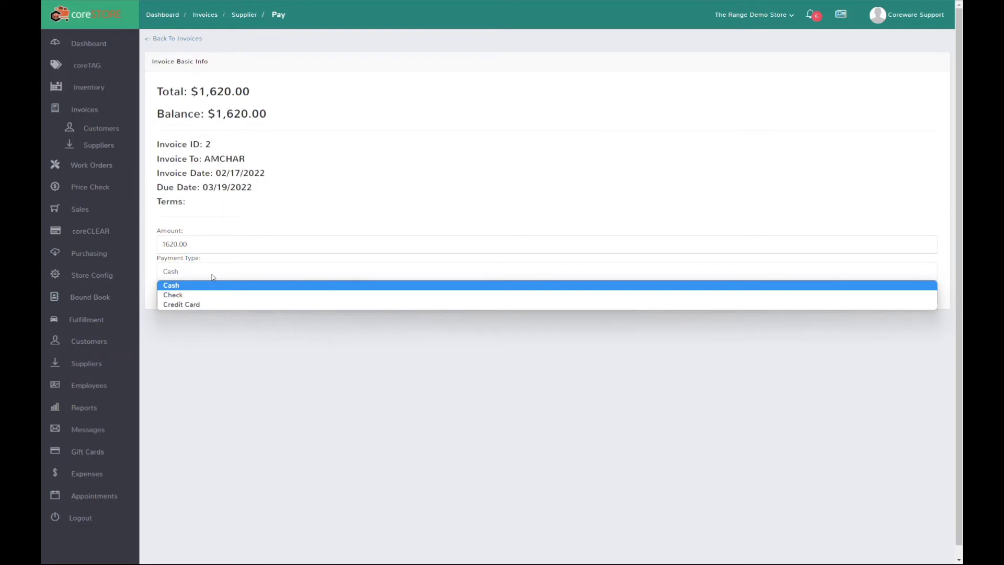
{"action": "left_click", "coordinate": [213, 277]}
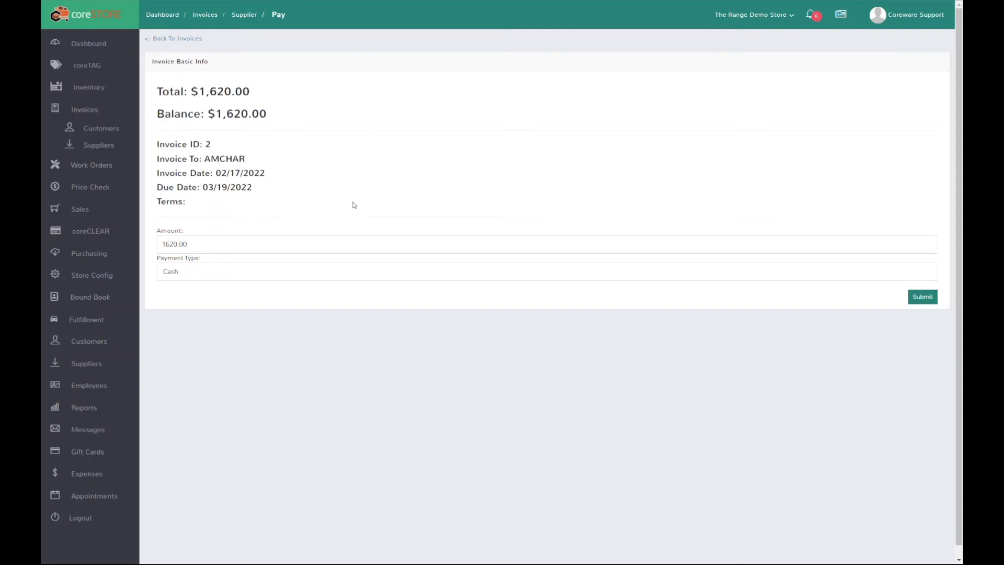
{"action": "double_click", "coordinate": [238, 245]}
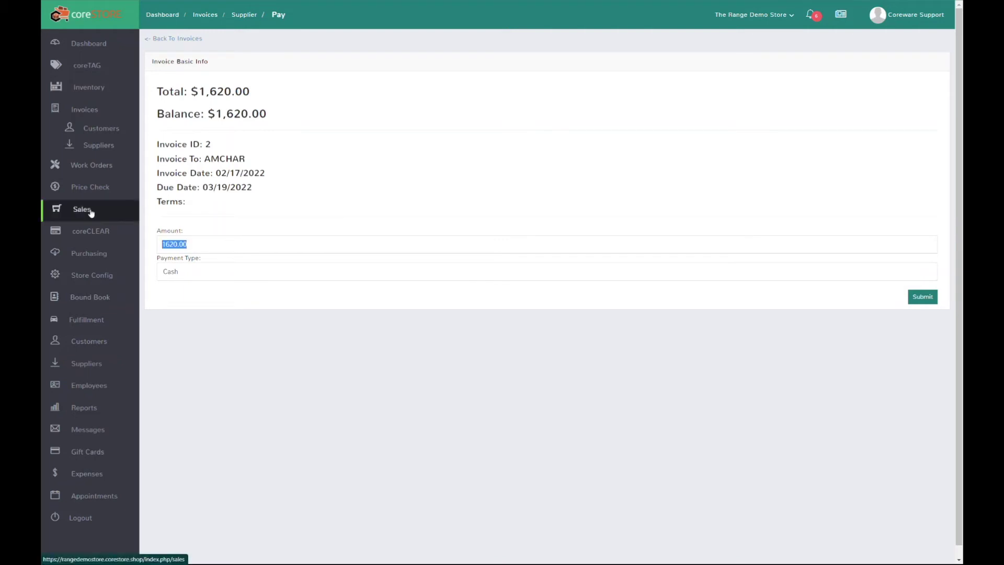
{"action": "type", "text": "200"}
{"action": "left_click", "coordinate": [190, 272]}
{"action": "left_click", "coordinate": [187, 293]}
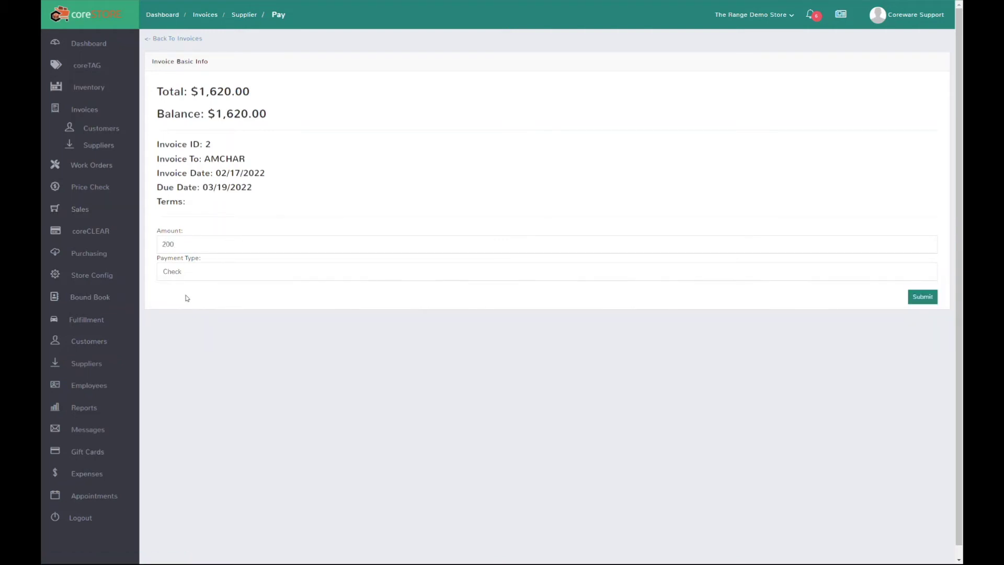
{"action": "left_click", "coordinate": [922, 296]}
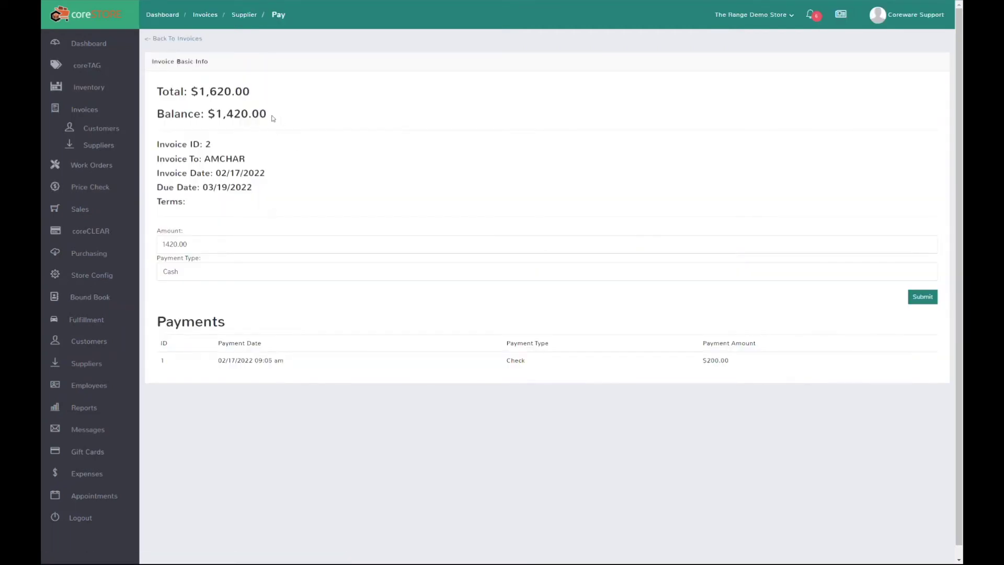
{"action": "left_click", "coordinate": [246, 15]}
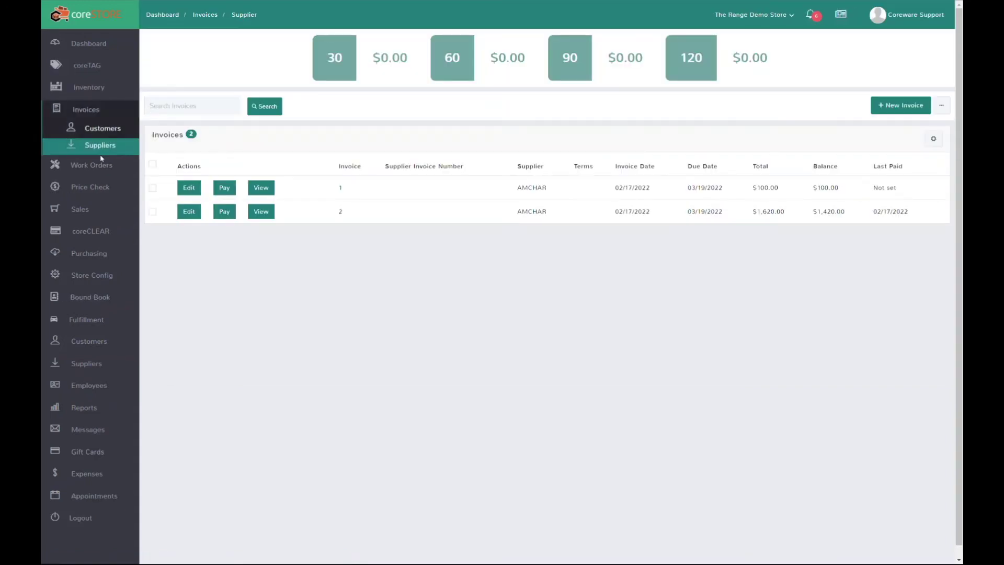
Try to set the due date of the $100.00 AMCHAR supplier invoice to 01/10/2022, and save the invoice
{"action": "left_click", "coordinate": [188, 212]}
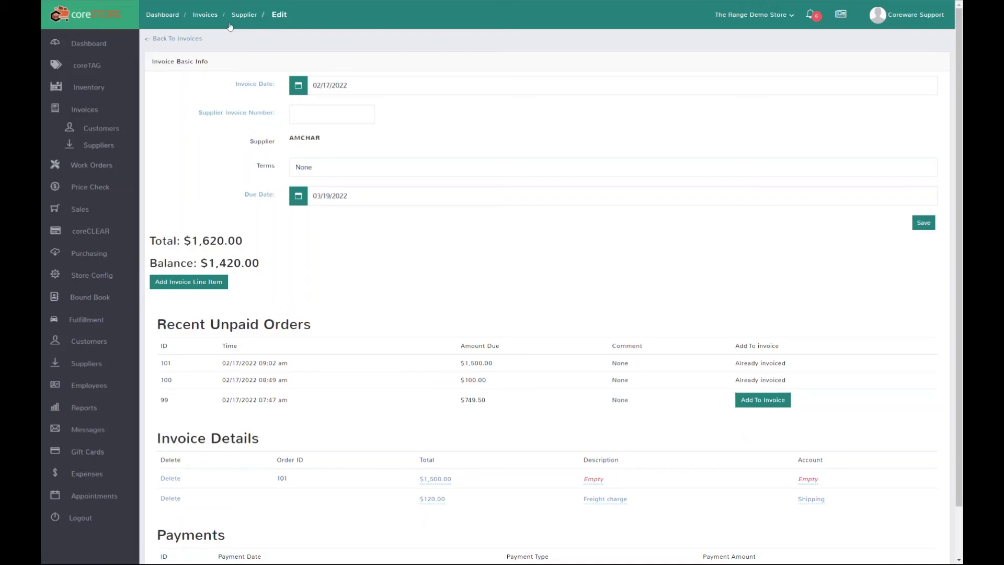
{"action": "left_click", "coordinate": [243, 16]}
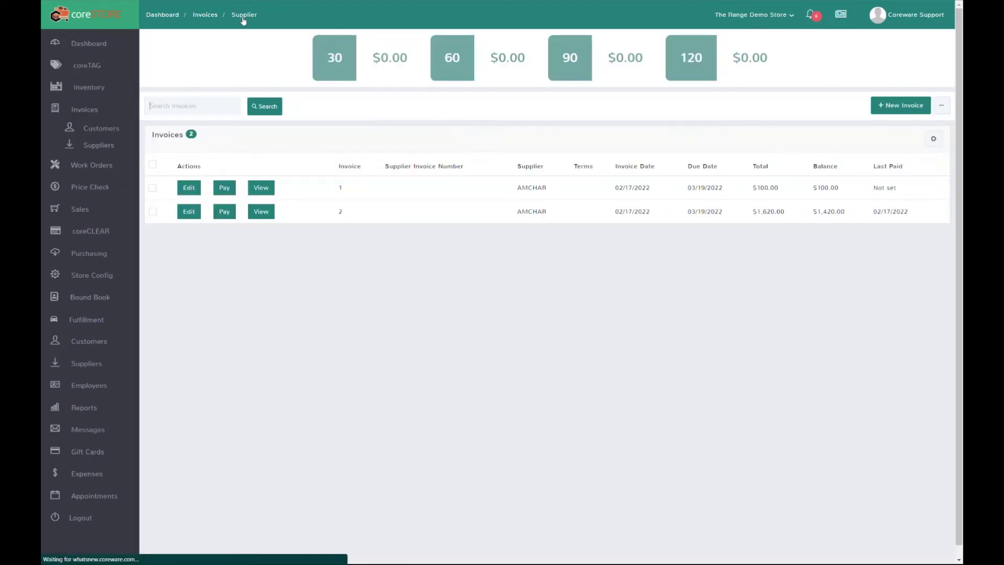
{"action": "left_click", "coordinate": [187, 189]}
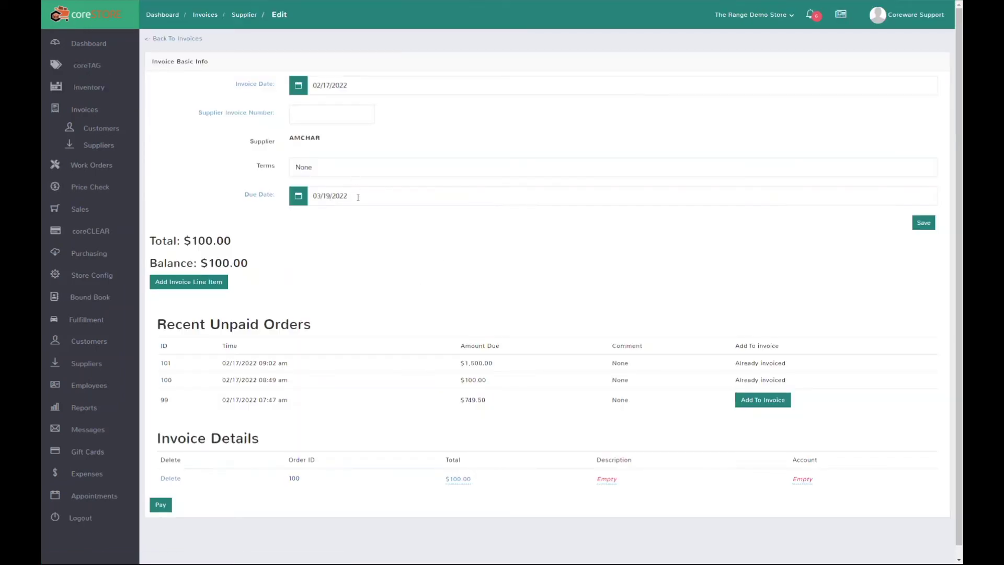
{"action": "left_click", "coordinate": [272, 191]}
{"action": "type", "text": "1/"}
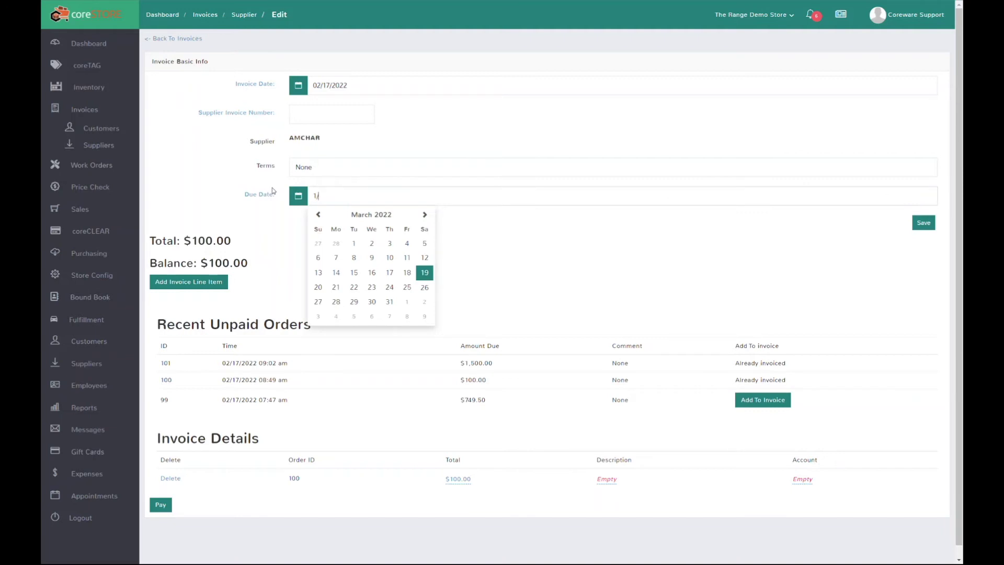
{"action": "type", "text": "10/2022"}
{"action": "left_click", "coordinate": [923, 223]}
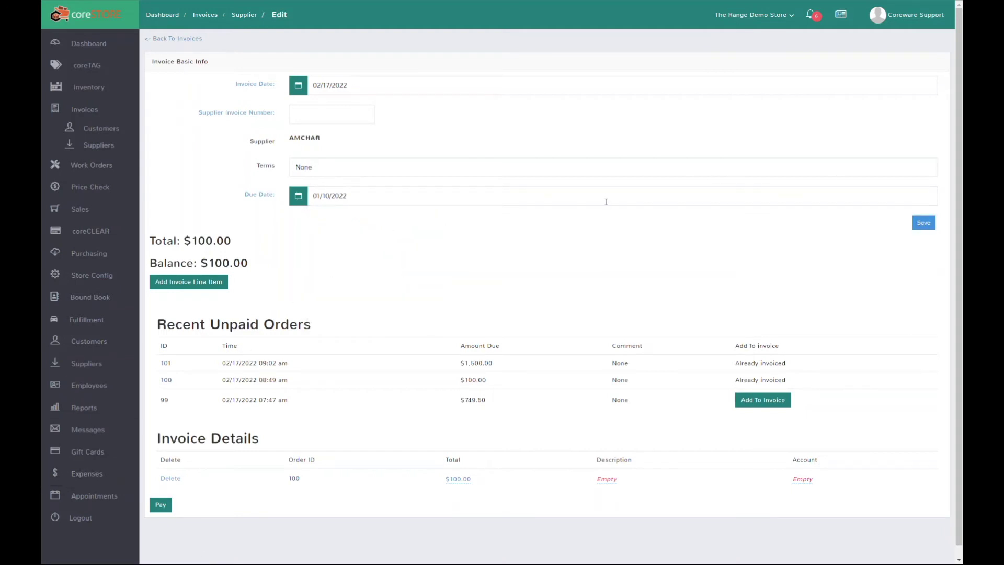
Filter the customer invoices by the 30-day past-due balance, and clear the filter to list all invoices
{"action": "left_click", "coordinate": [204, 16]}
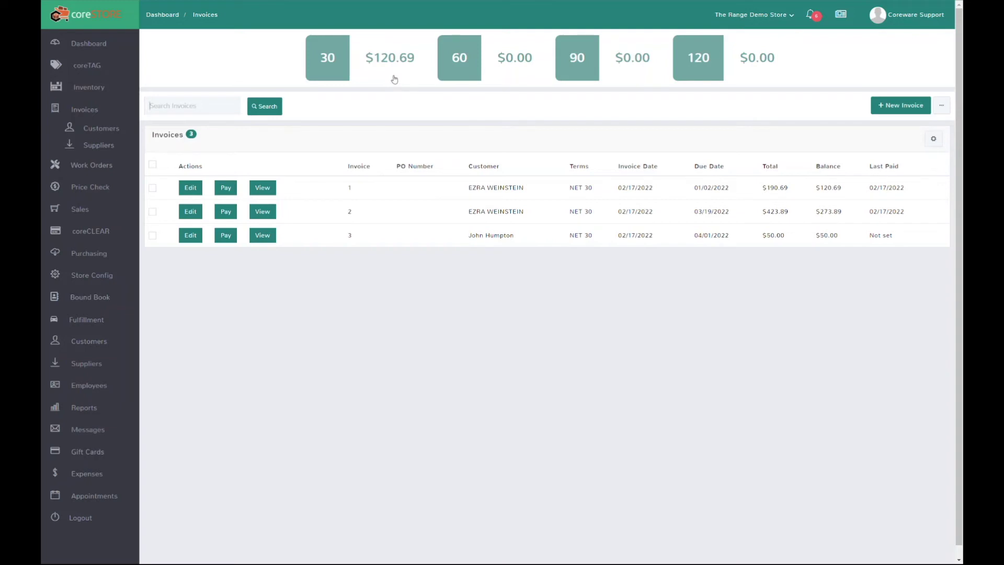
{"action": "left_click", "coordinate": [392, 68]}
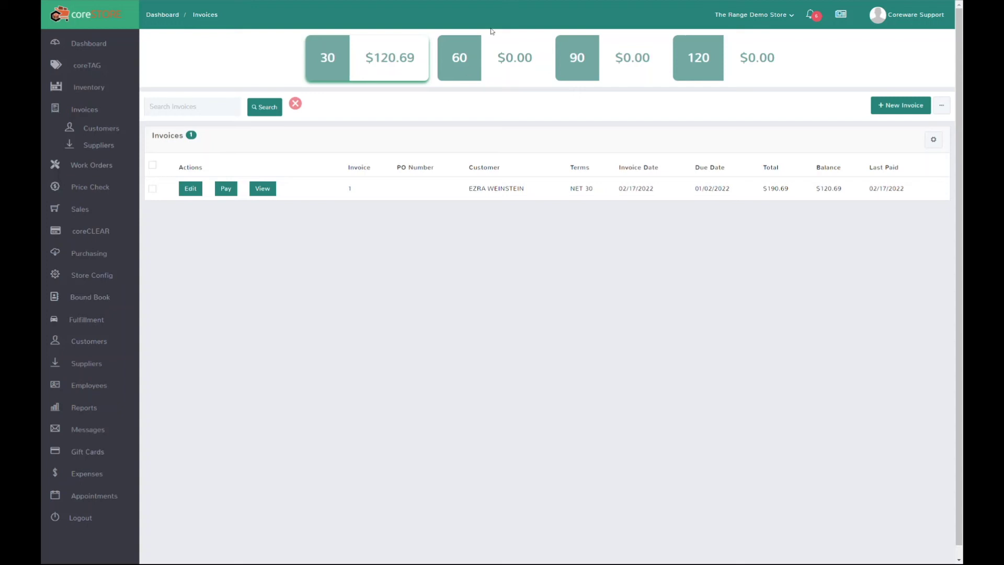
{"action": "left_click", "coordinate": [421, 43]}
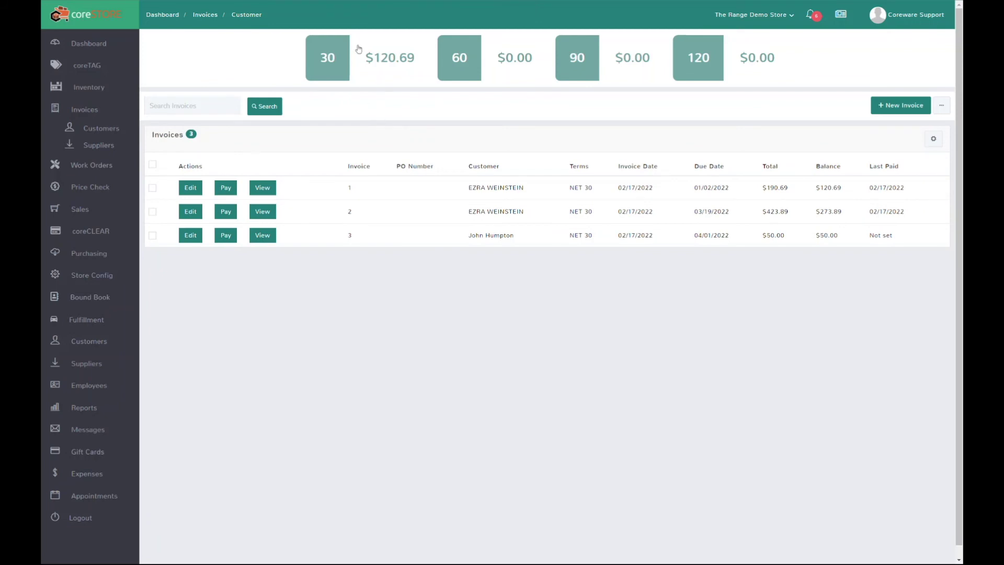
{"action": "left_click", "coordinate": [367, 64]}
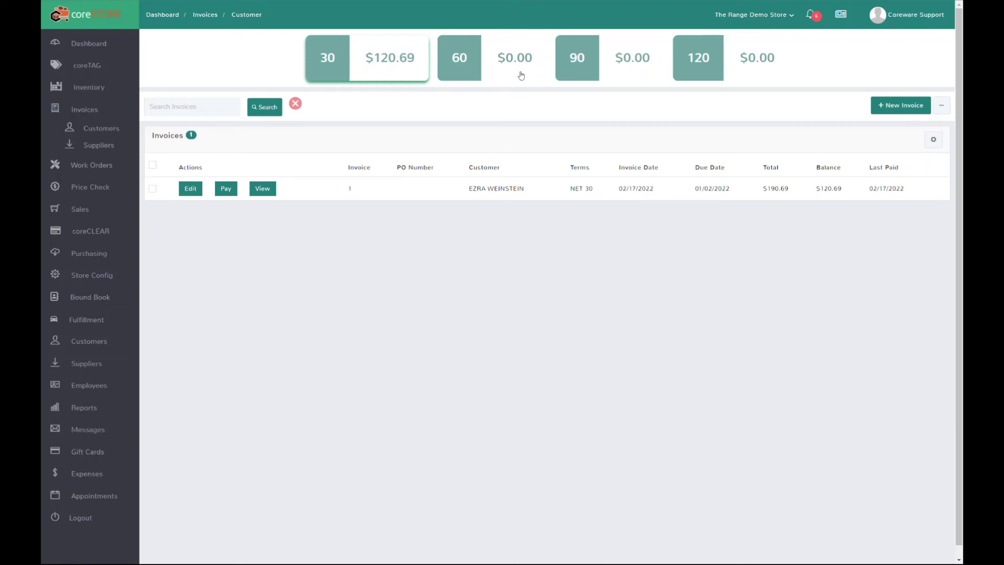
{"action": "left_click", "coordinate": [294, 104]}
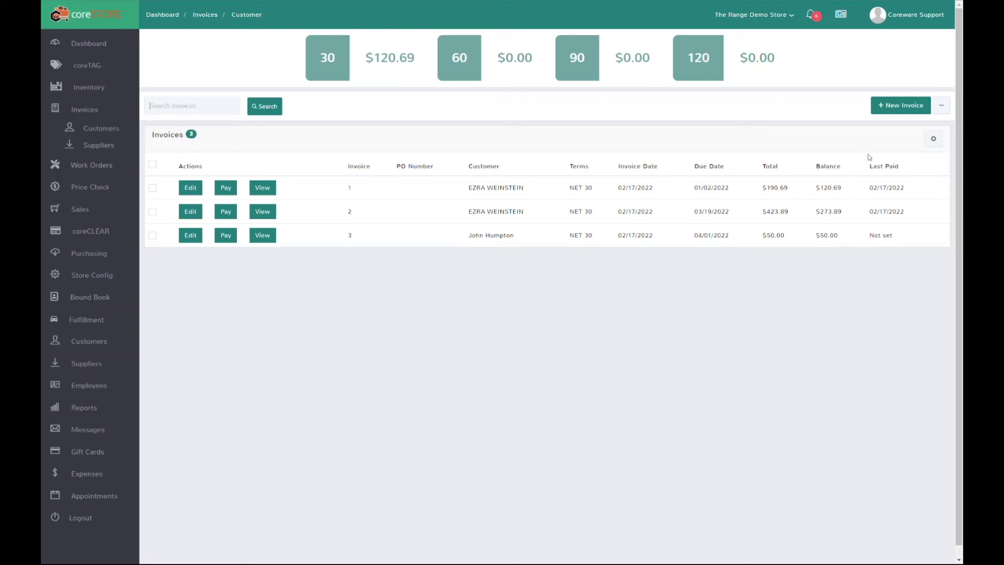
Add an invoice term named "NET 10" with description "Due in 10 days" and 10 days due, and save it
{"action": "left_click", "coordinate": [941, 106]}
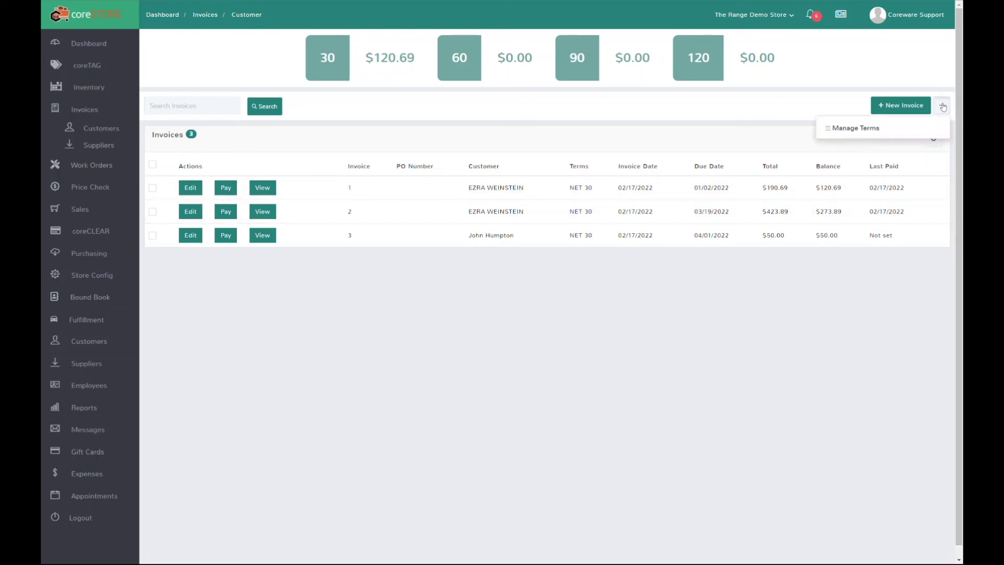
{"action": "left_click", "coordinate": [868, 136]}
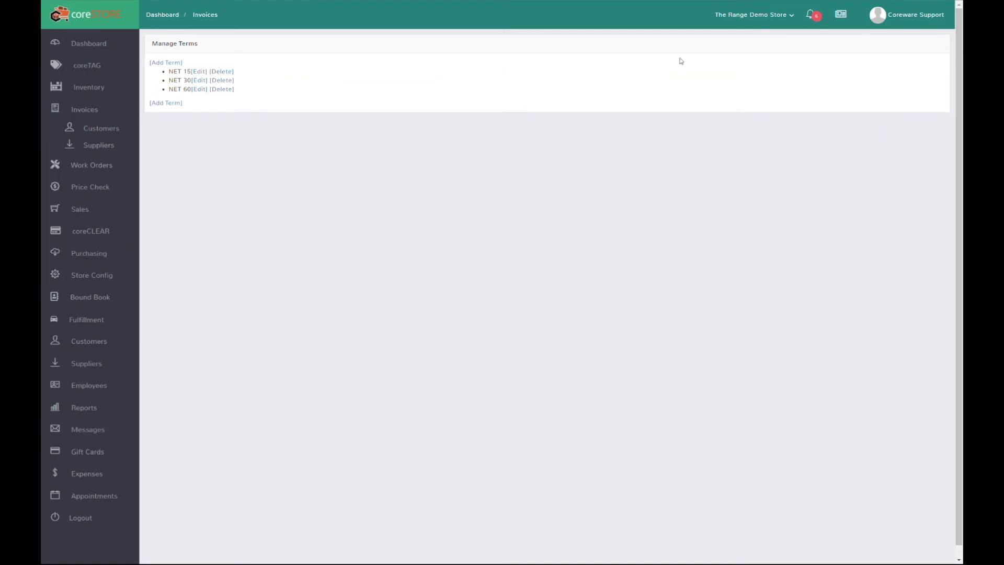
{"action": "left_click", "coordinate": [167, 104]}
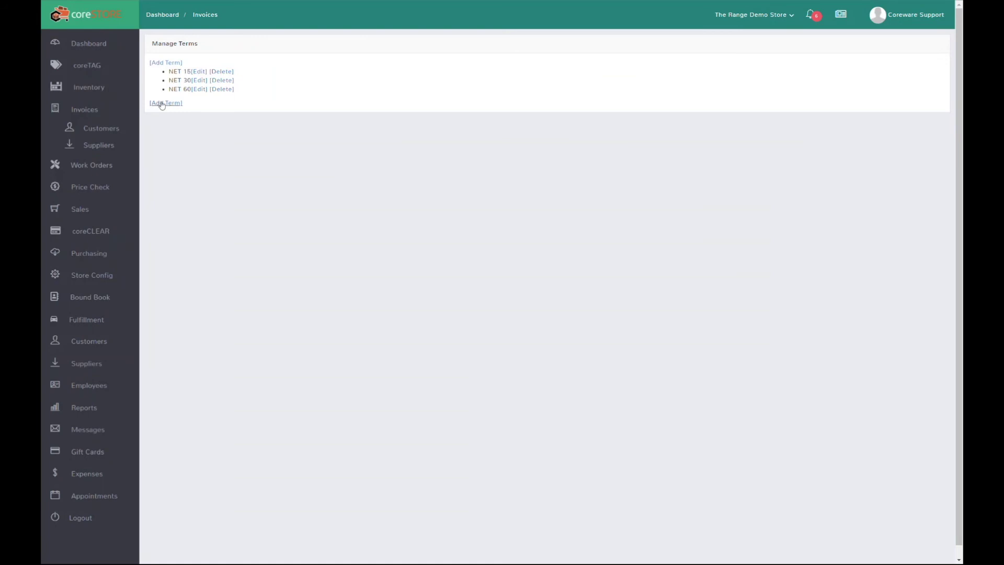
{"action": "left_click", "coordinate": [163, 104]}
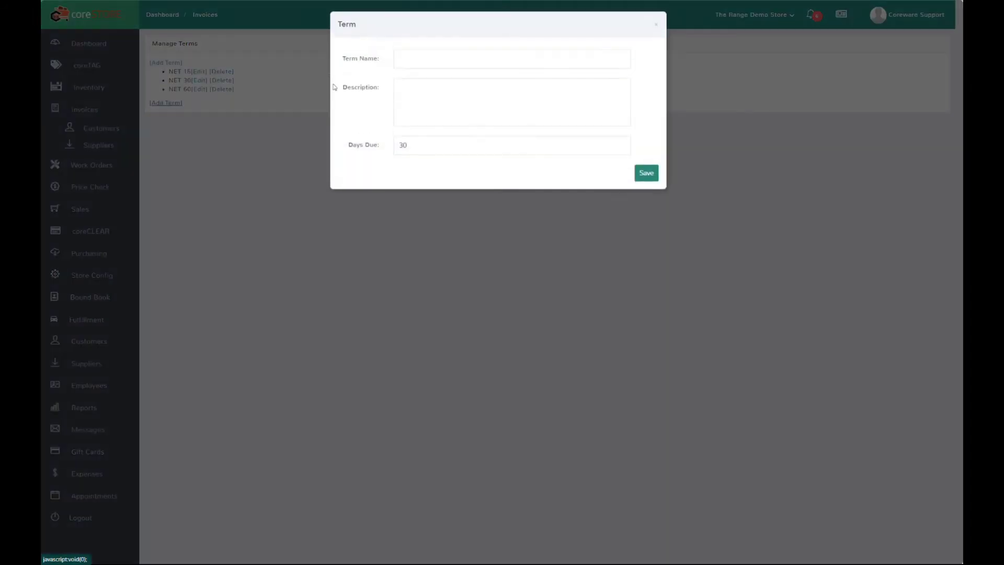
{"action": "type", "text": "NET 10"}
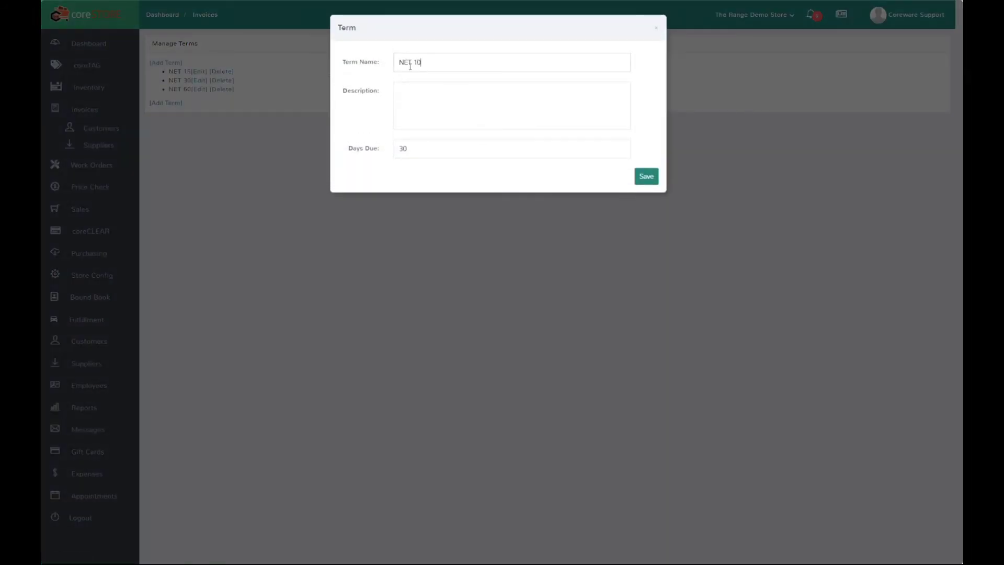
{"action": "key", "text": "Tab"}
{"action": "type", "text": "Due in 10 days"}
{"action": "key", "text": "BackSpace"}
{"action": "key", "text": "BackSpace"}
{"action": "type", "text": "10"}
{"action": "left_click", "coordinate": [647, 176]}
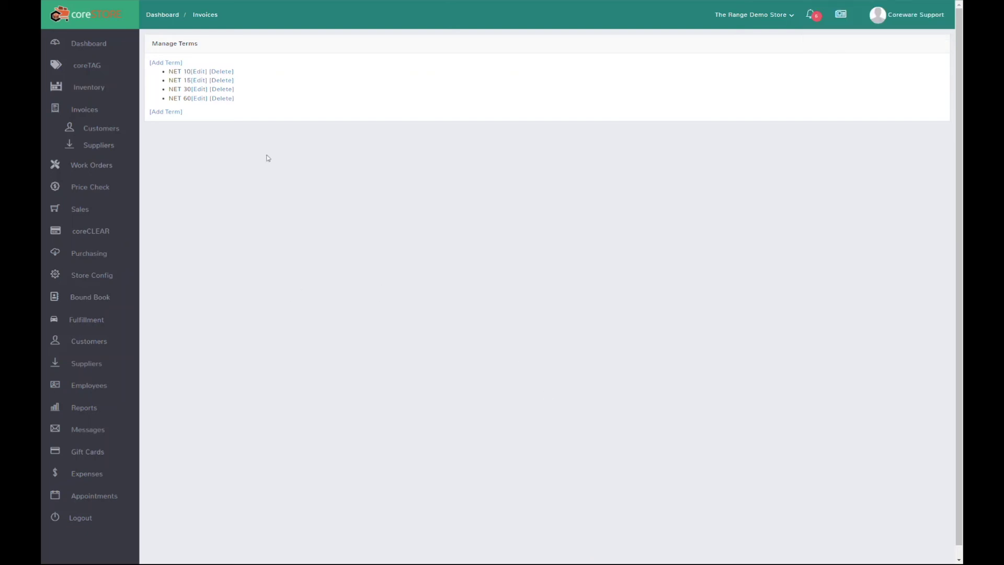
Check the supplier invoice list, and open the AMCHAR supplier record for editing
{"action": "left_click", "coordinate": [105, 148]}
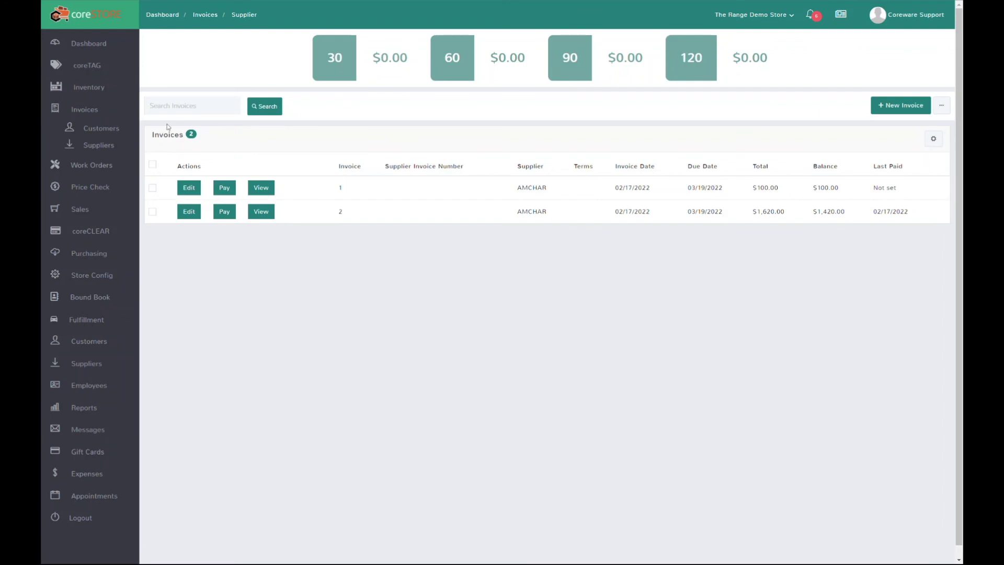
{"action": "mouse_move", "coordinate": [114, 254]}
{"action": "left_click", "coordinate": [110, 366]}
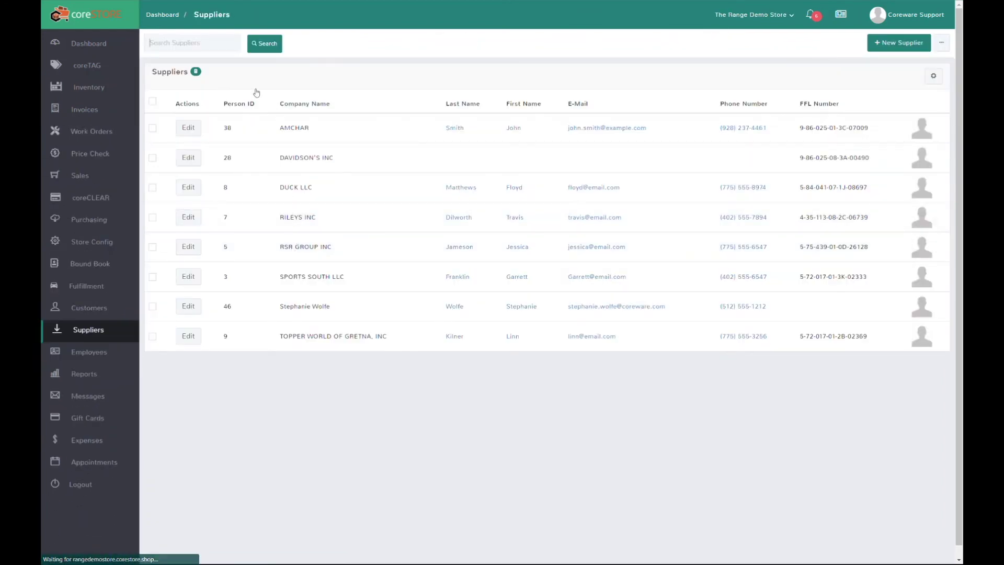
{"action": "left_click", "coordinate": [188, 130]}
{"action": "left_click", "coordinate": [188, 128]}
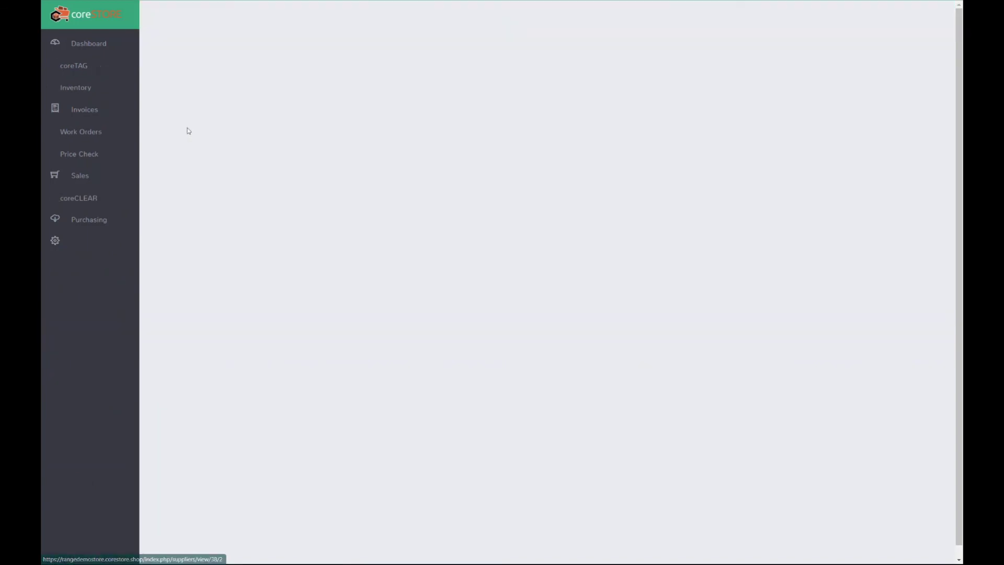
Examine AMCHAR's default invoice terms and store account balance, and return to the beginning of the supplier record
{"action": "scroll", "coordinate": [365, 286], "scroll_direction": "down", "scroll_amount": 10}
{"action": "scroll", "coordinate": [364, 286], "scroll_direction": "down", "scroll_amount": 2}
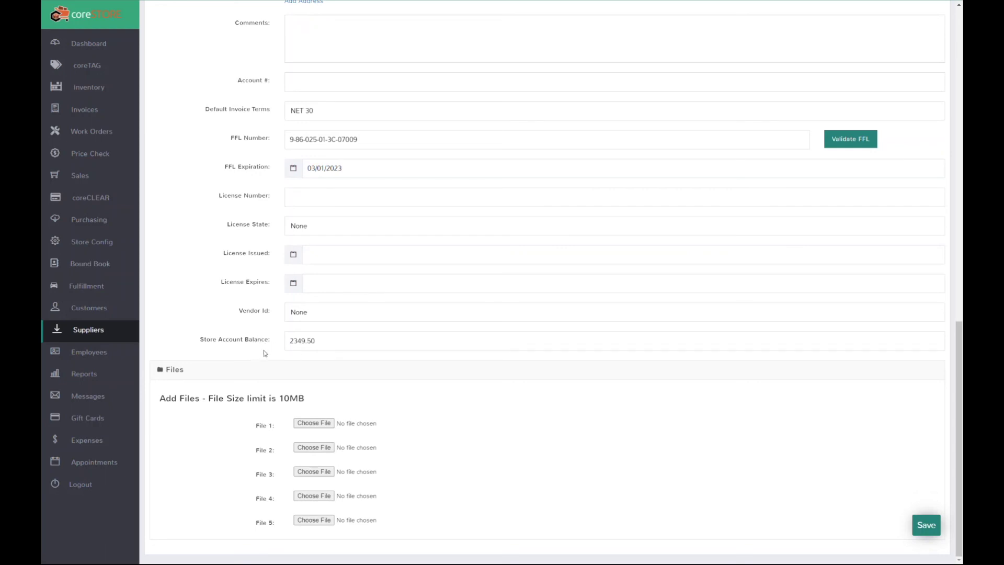
{"action": "left_click", "coordinate": [323, 110]}
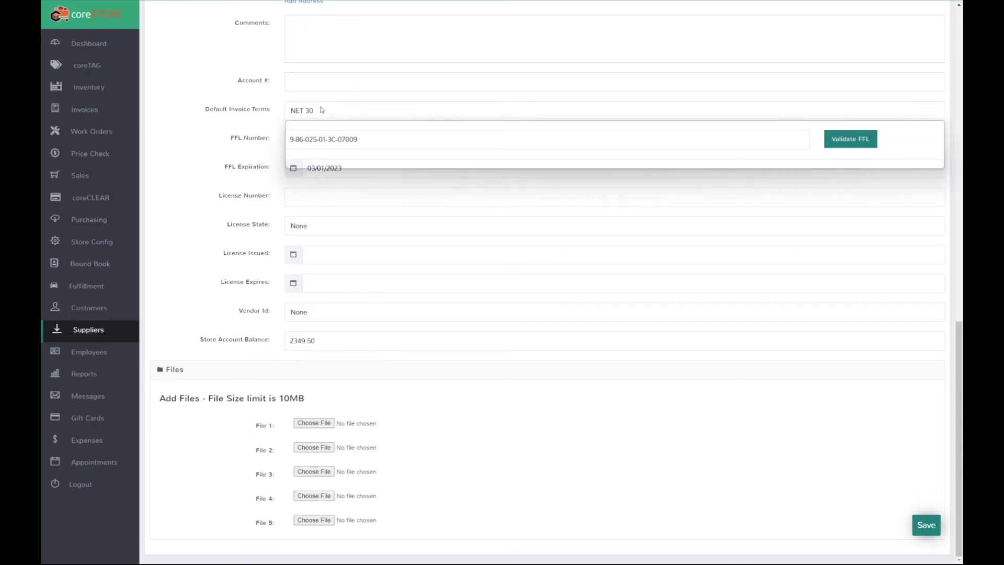
{"action": "left_click", "coordinate": [321, 109]}
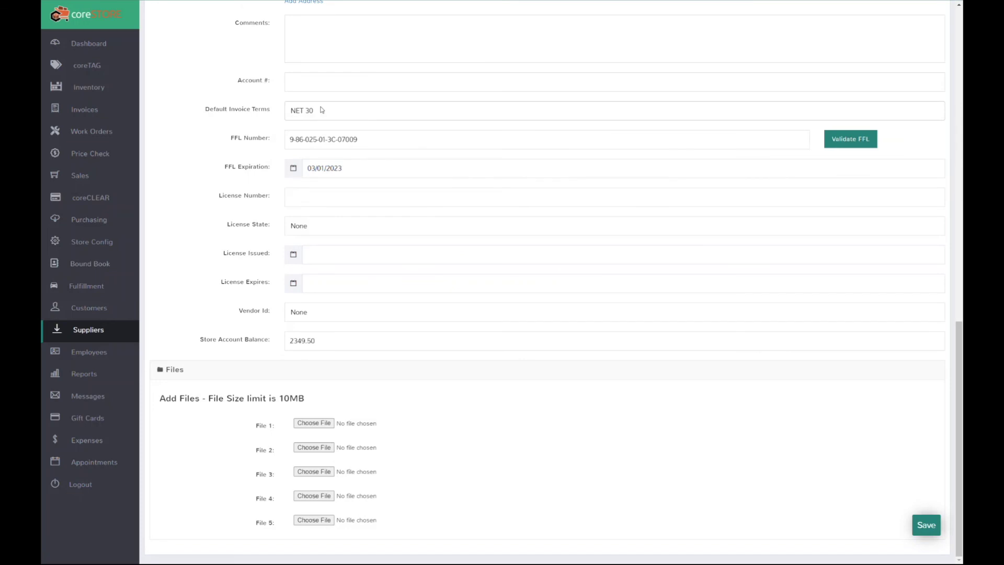
{"action": "scroll", "coordinate": [322, 110], "scroll_direction": "up", "scroll_amount": 2}
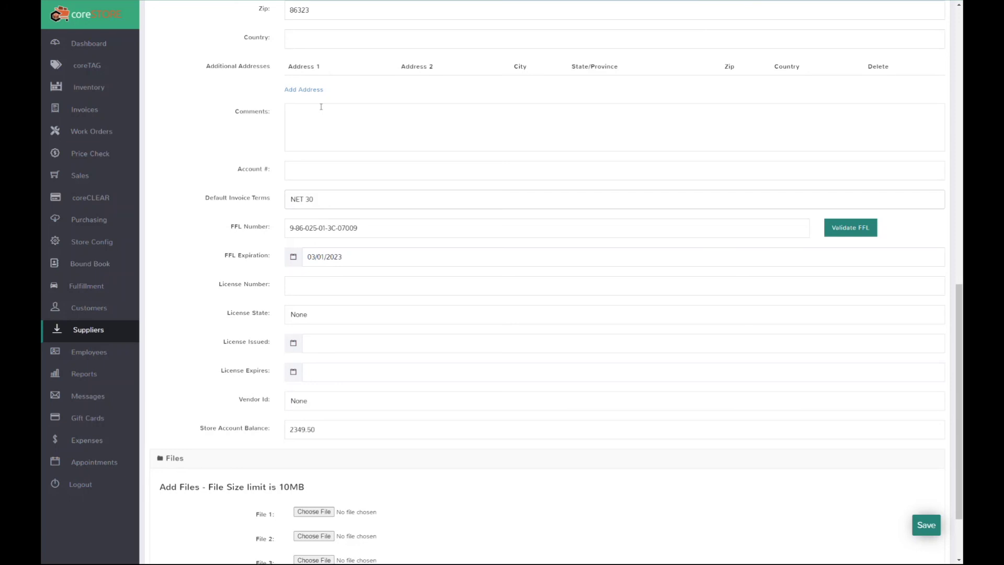
{"action": "scroll", "coordinate": [321, 107], "scroll_direction": "up", "scroll_amount": 10}
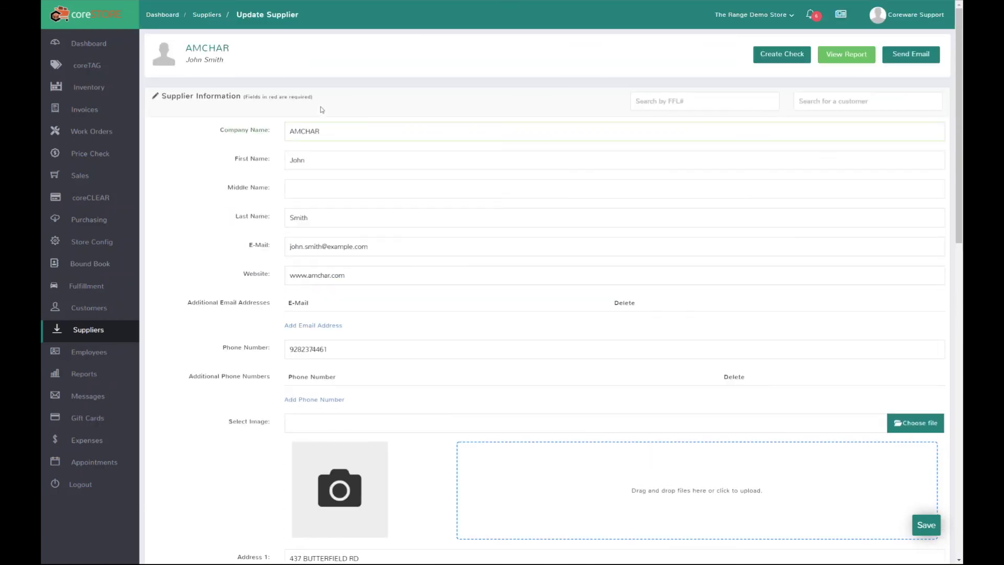